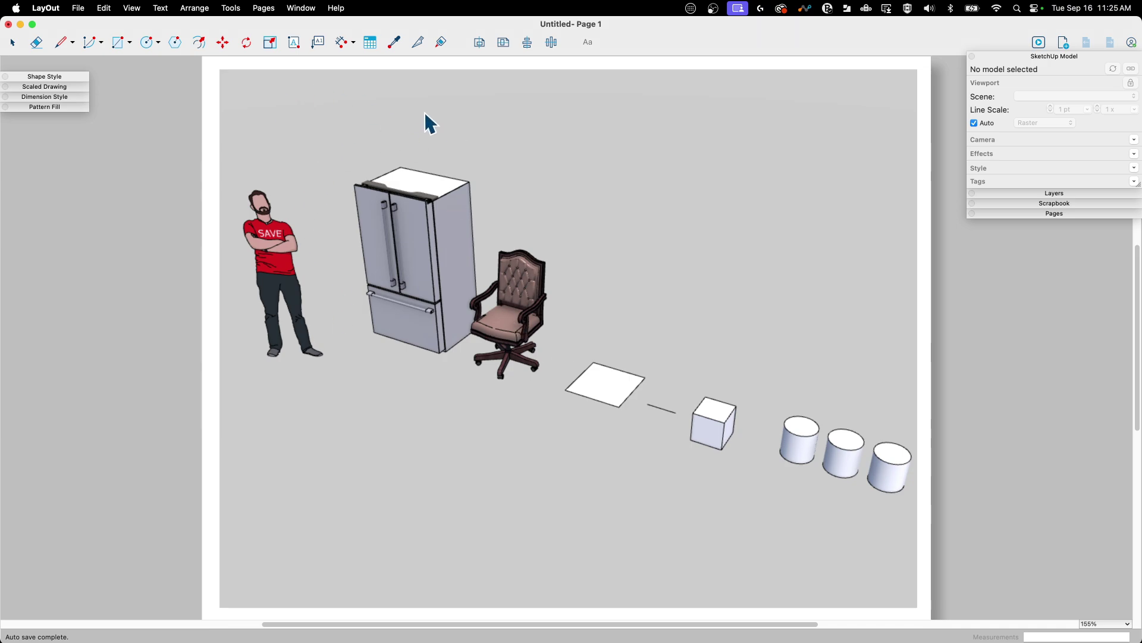
Step: Switch the model viewport's render mode from Raster to Hybrid and pick the Label tool
left_click(414, 244)
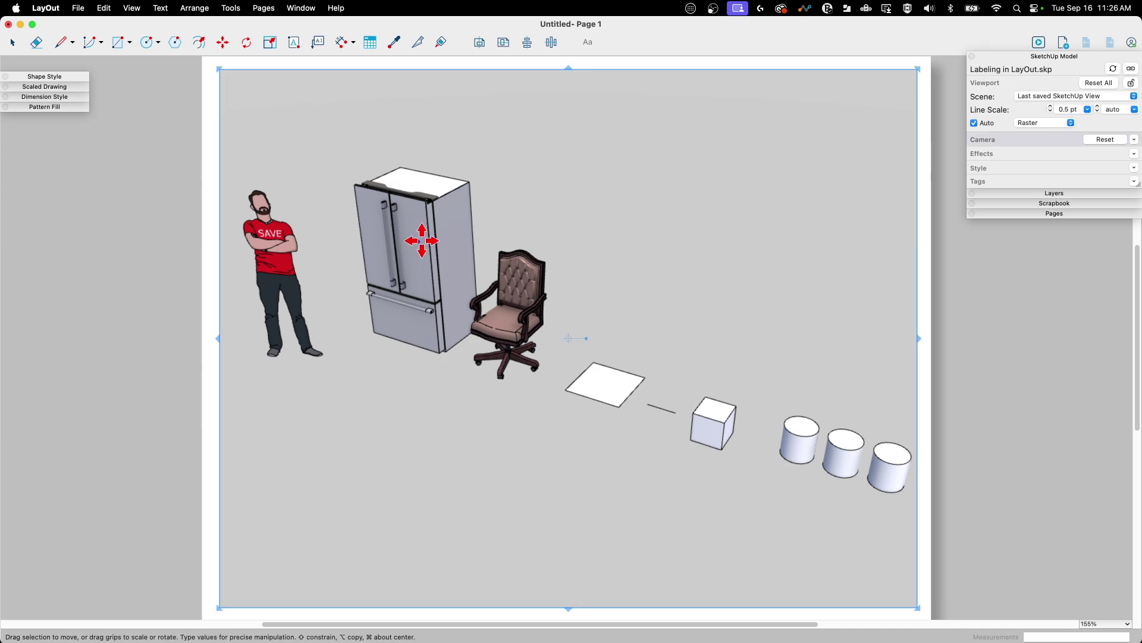
left_click(1053, 123)
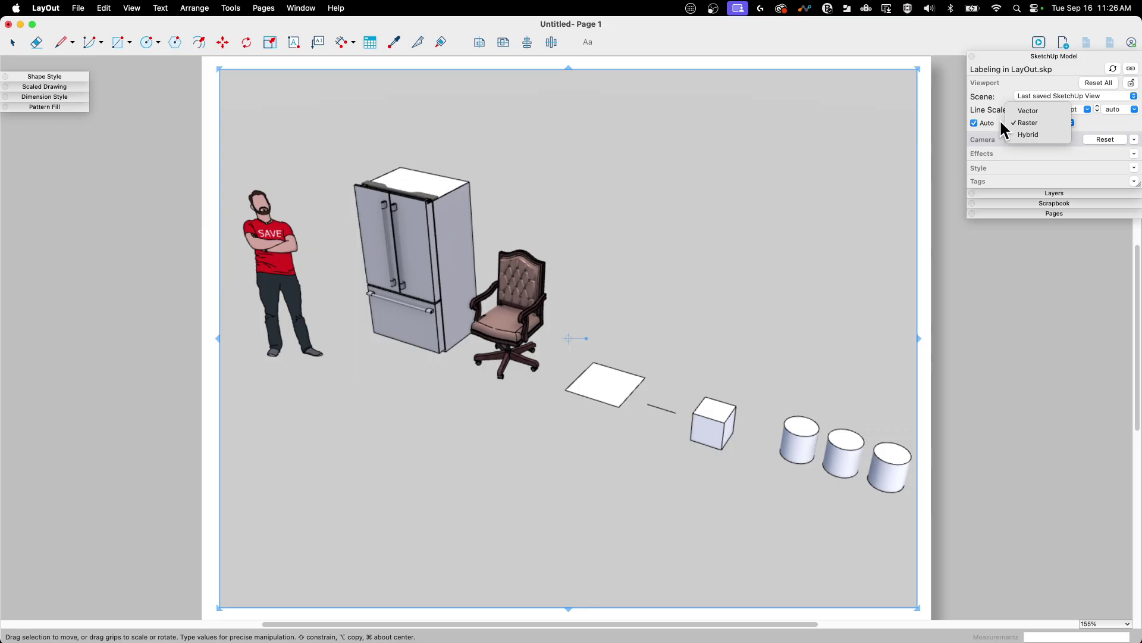
left_click(1032, 135)
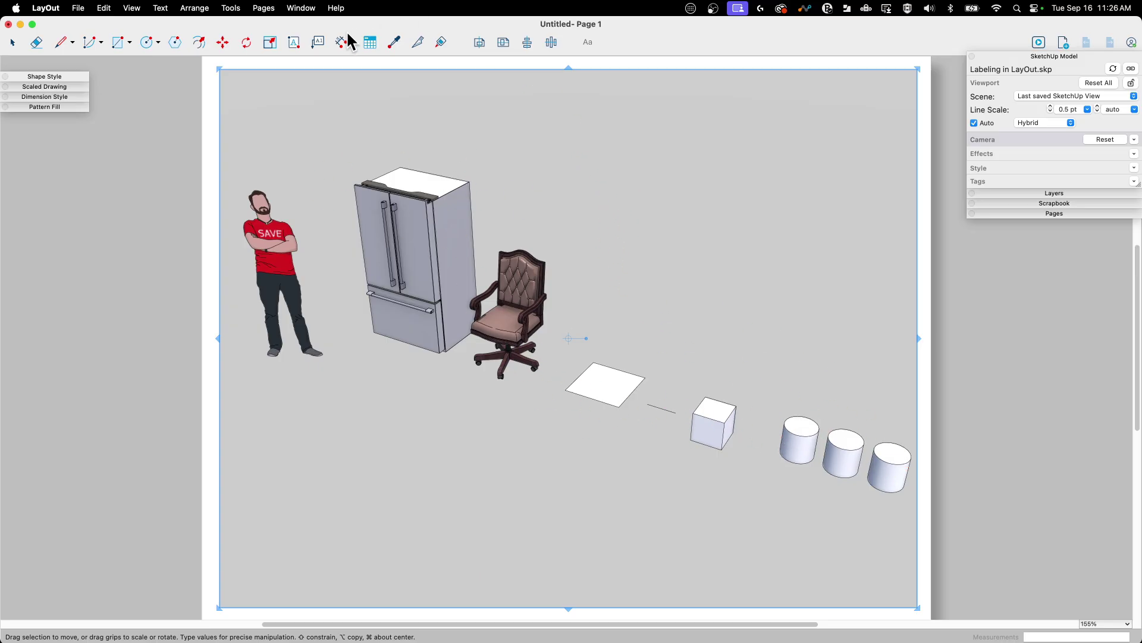
left_click(317, 39)
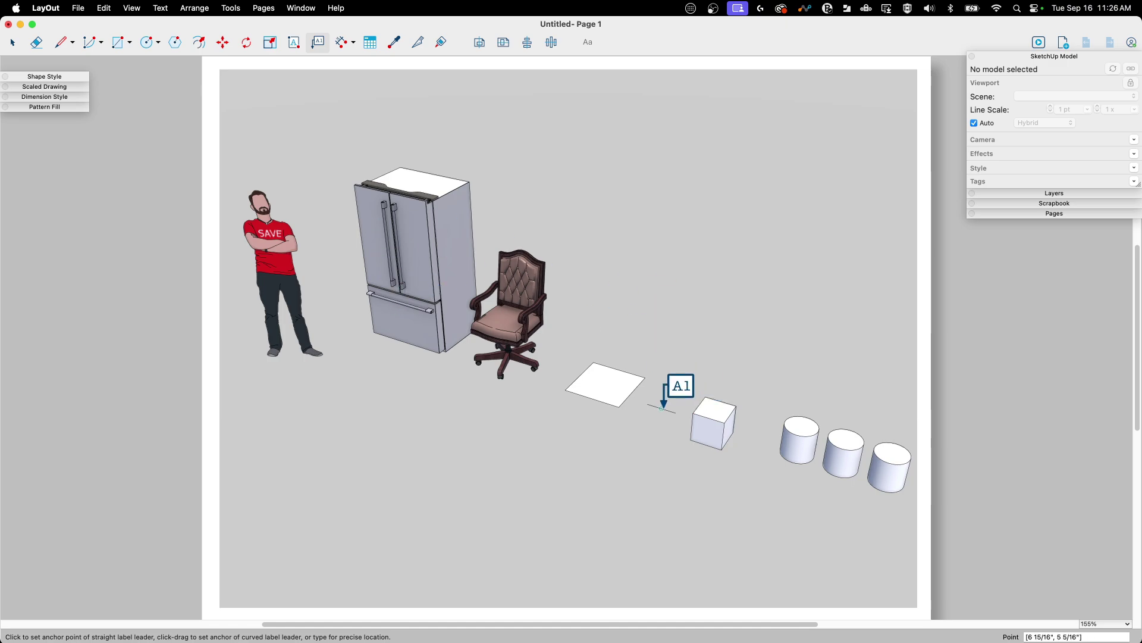
Step: Label the short edge with its Edge > EdgeLength auto-text, reading 1'
left_click(662, 406)
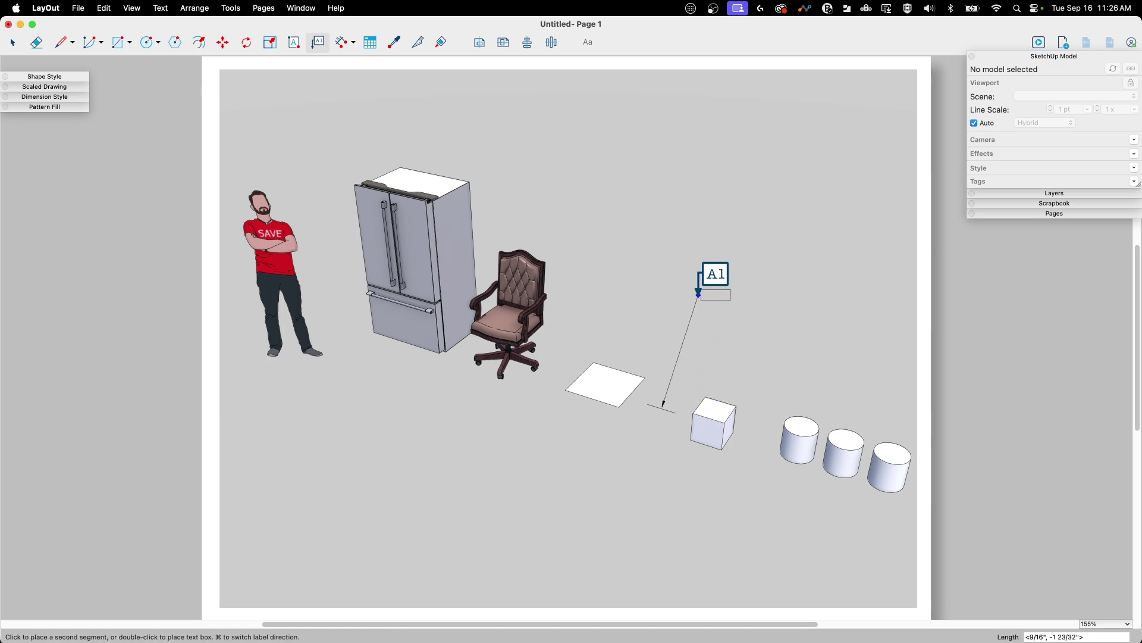
left_click(700, 294)
left_click(721, 295)
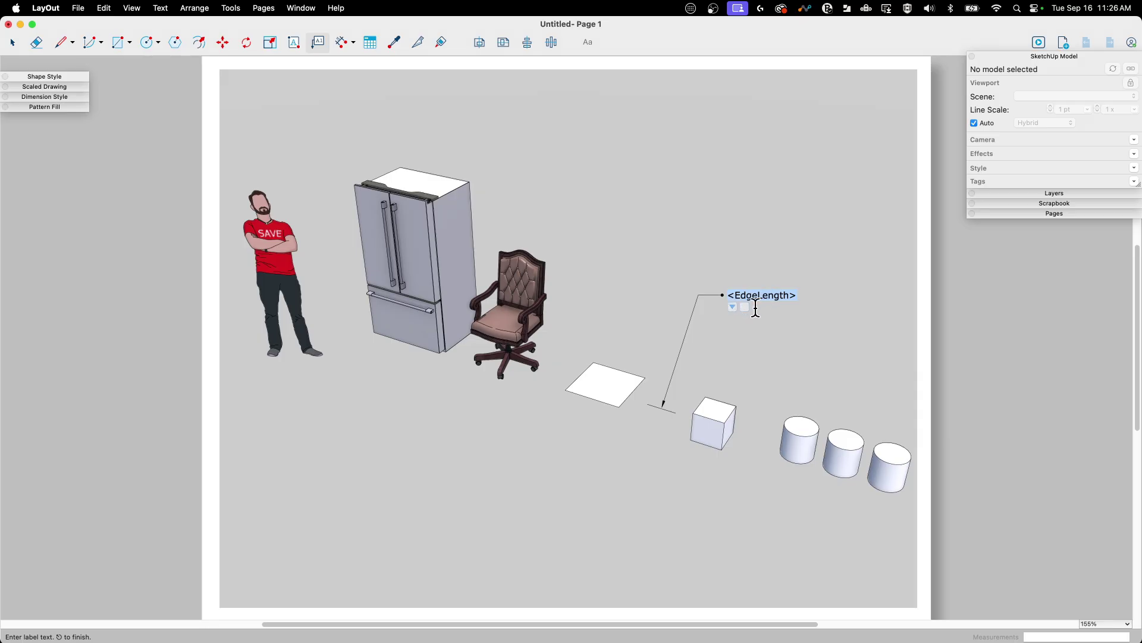
left_click(732, 307)
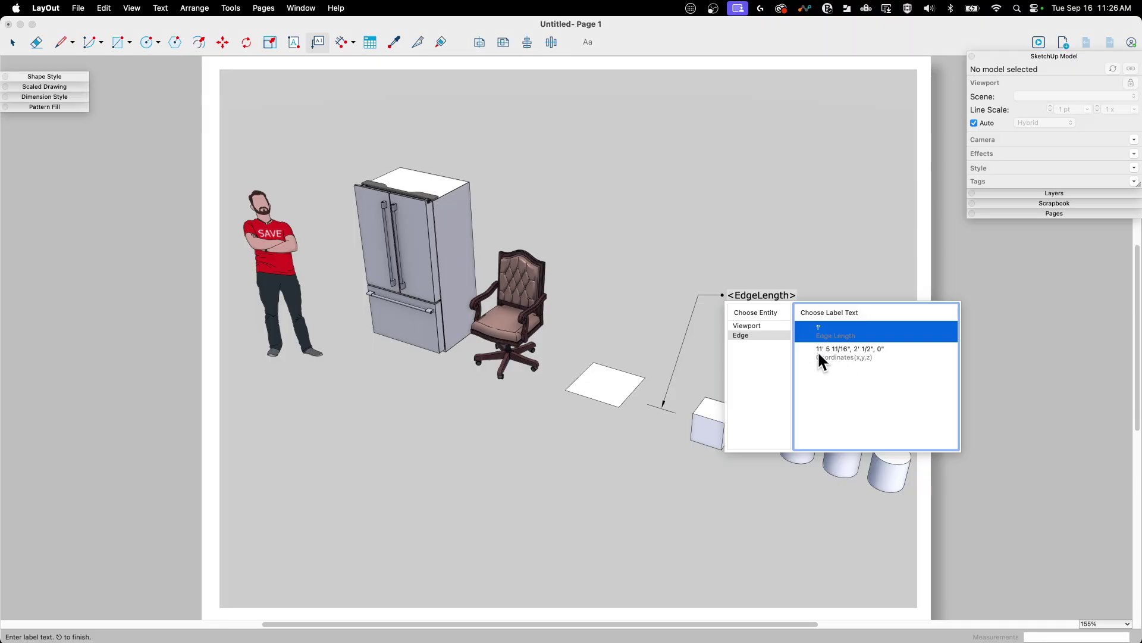
left_click(742, 326)
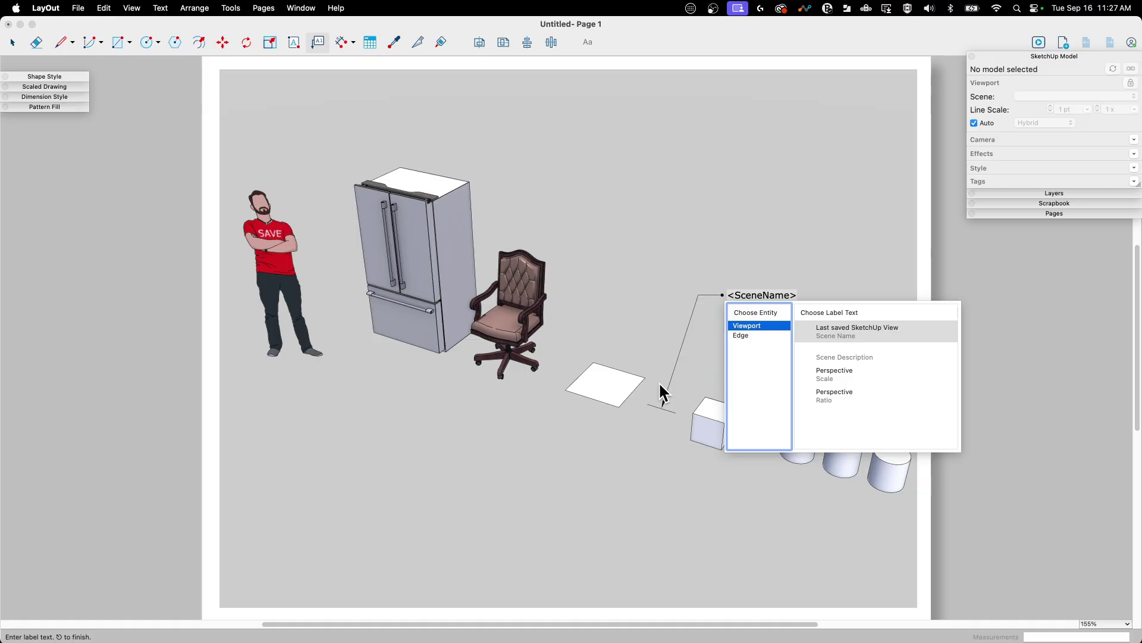
left_click(739, 335)
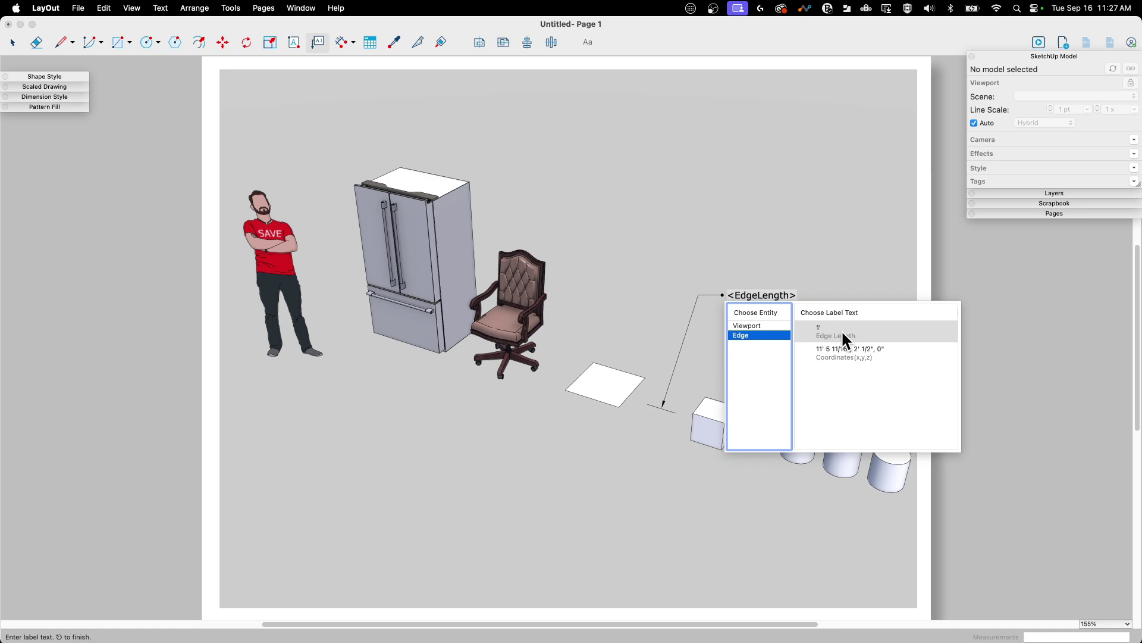
left_click(798, 291)
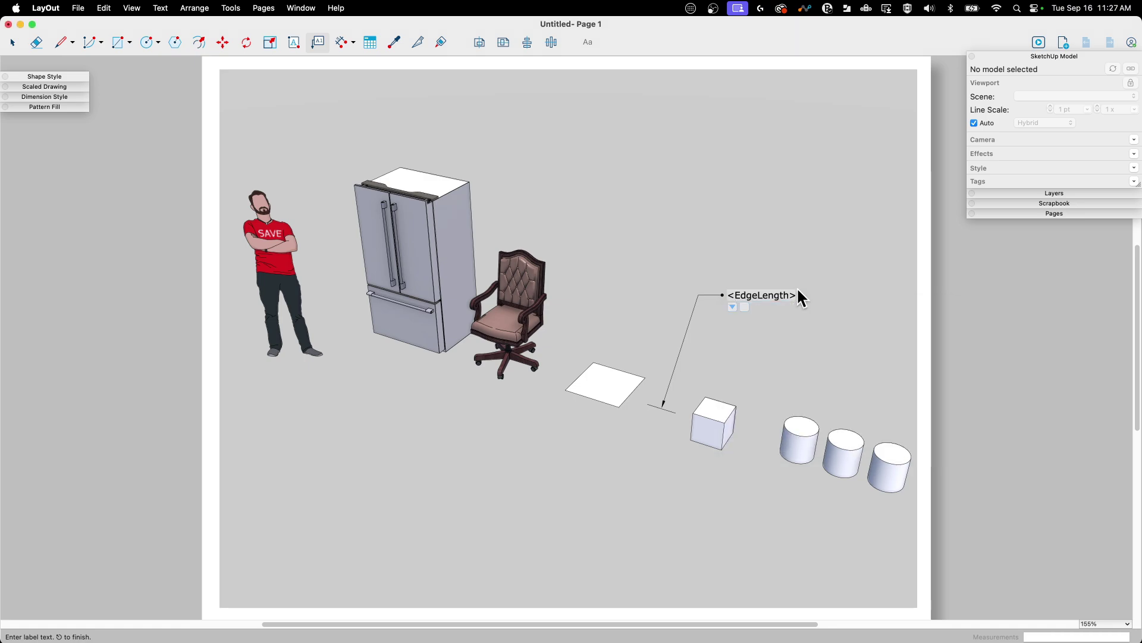
Step: Append ' total length' to the edge label so it reads 1' total length
key("Escape")
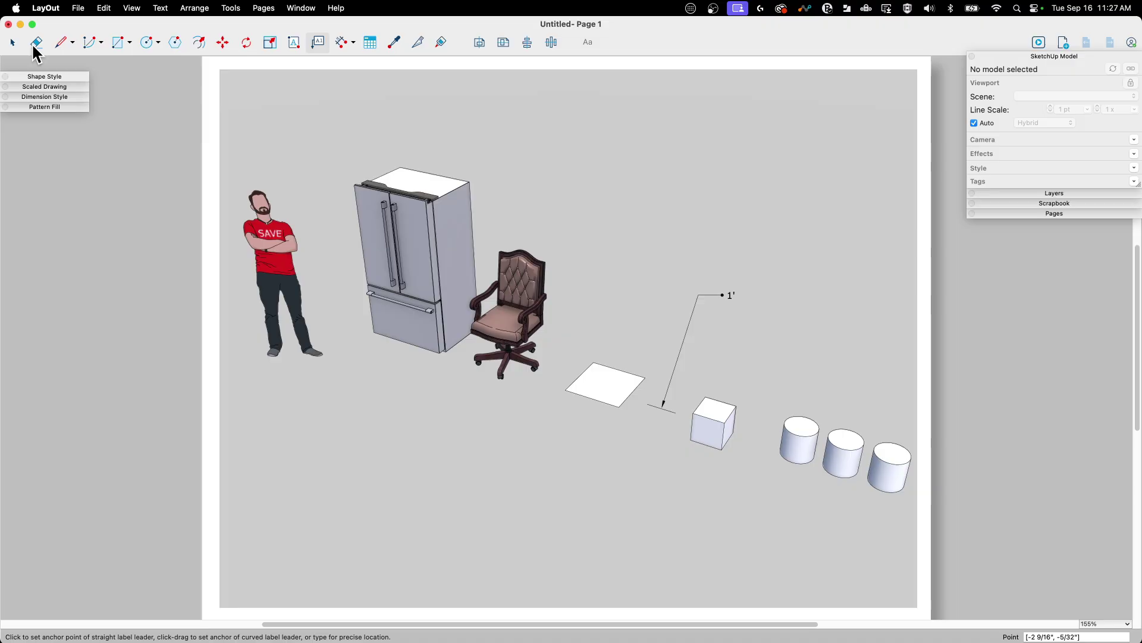
left_click(13, 43)
double_click(732, 296)
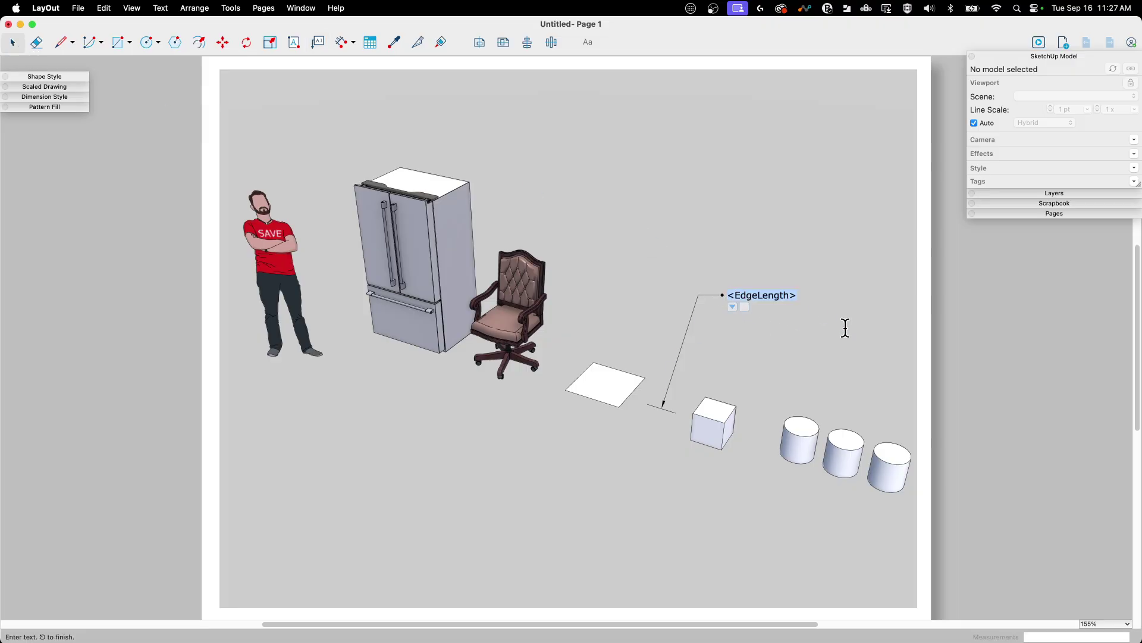
left_click(795, 296)
key("Escape")
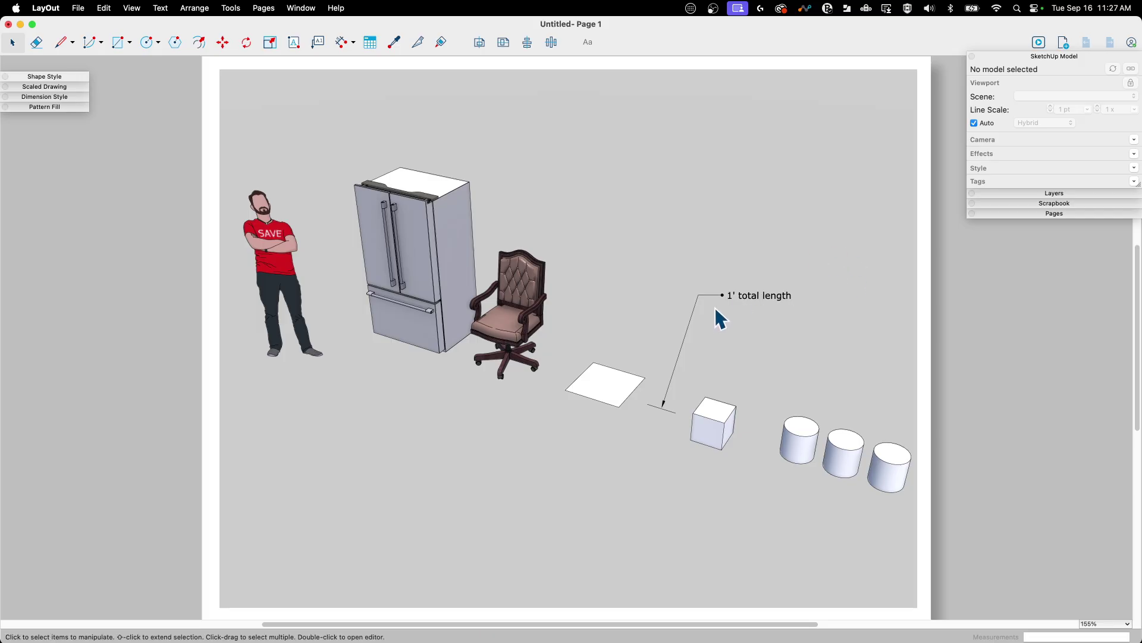
double_click(736, 296)
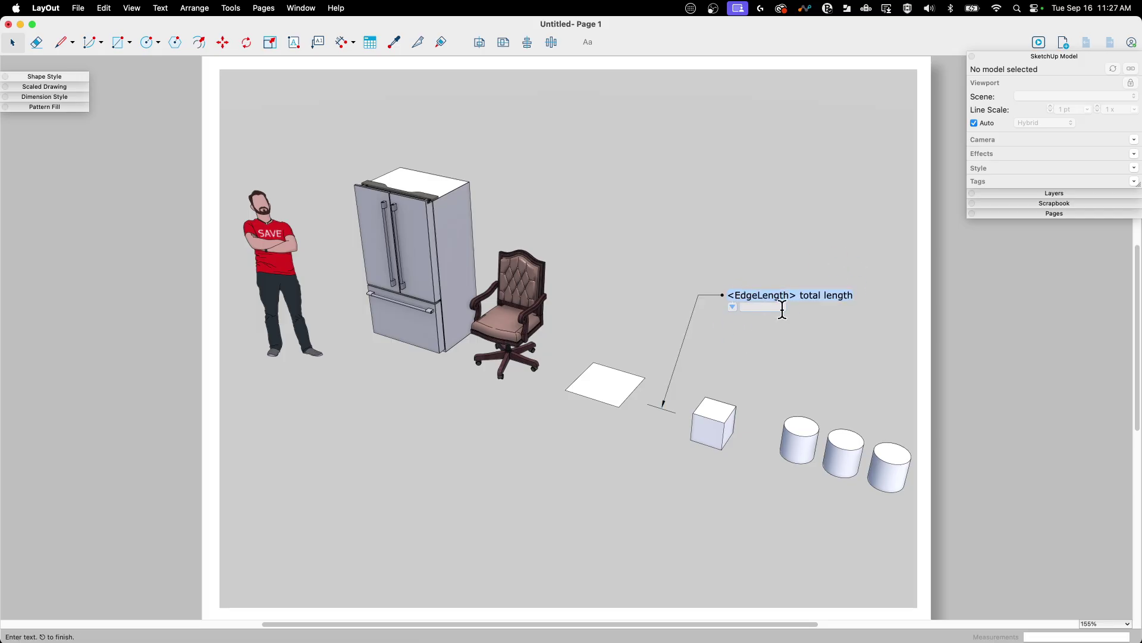
left_click(753, 324)
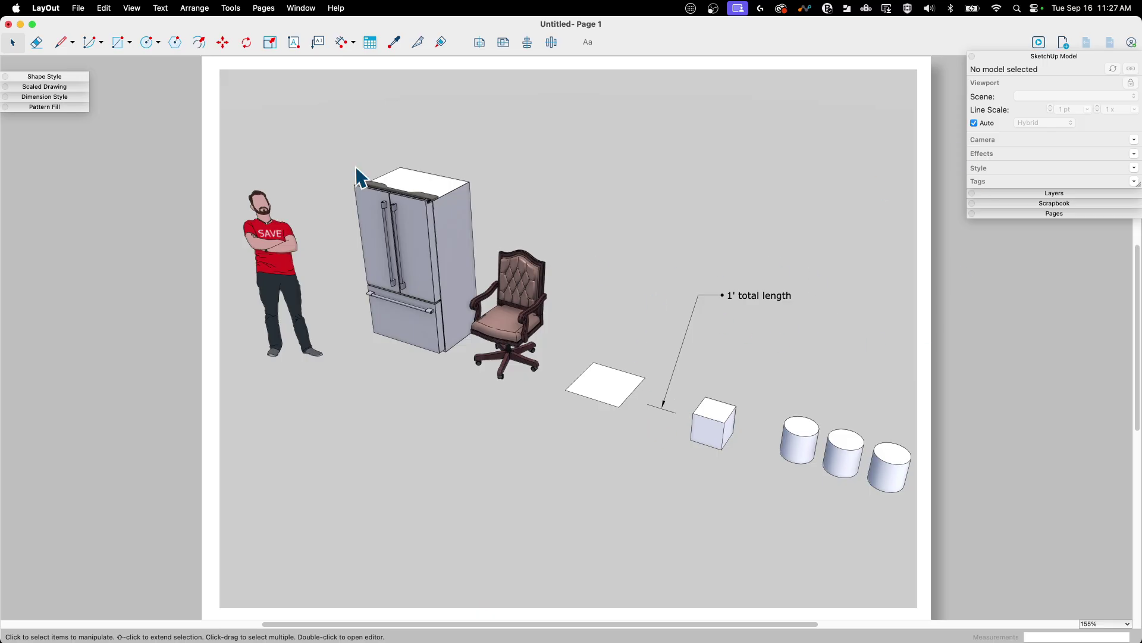
Step: Cancel and delete the first unfinished label on the white square
left_click(319, 40)
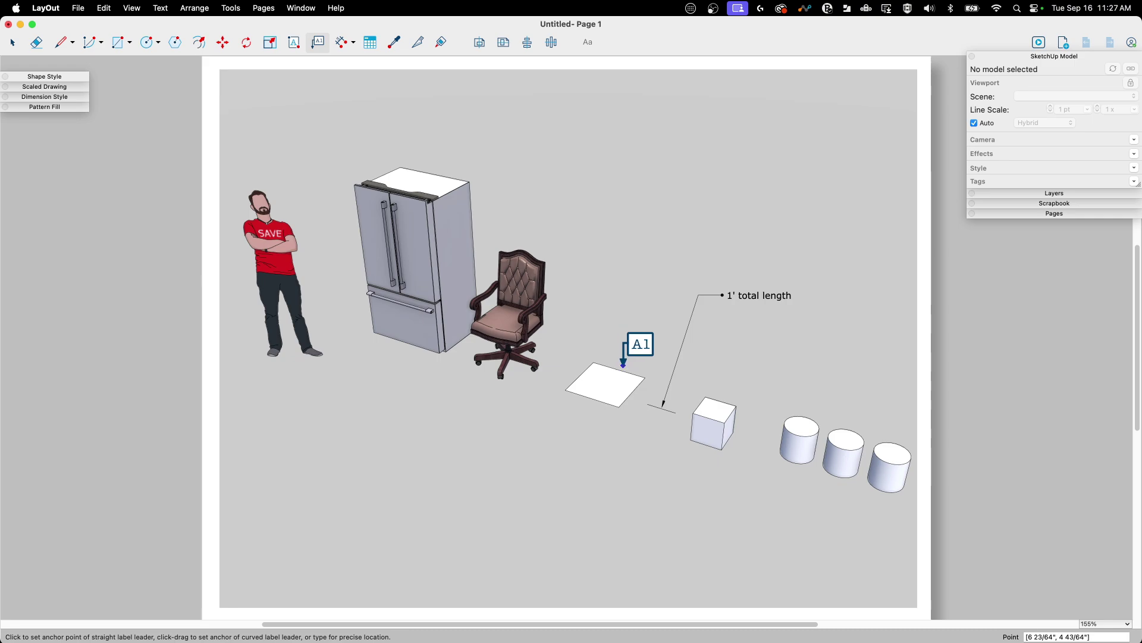
left_click(620, 367)
left_click(691, 268)
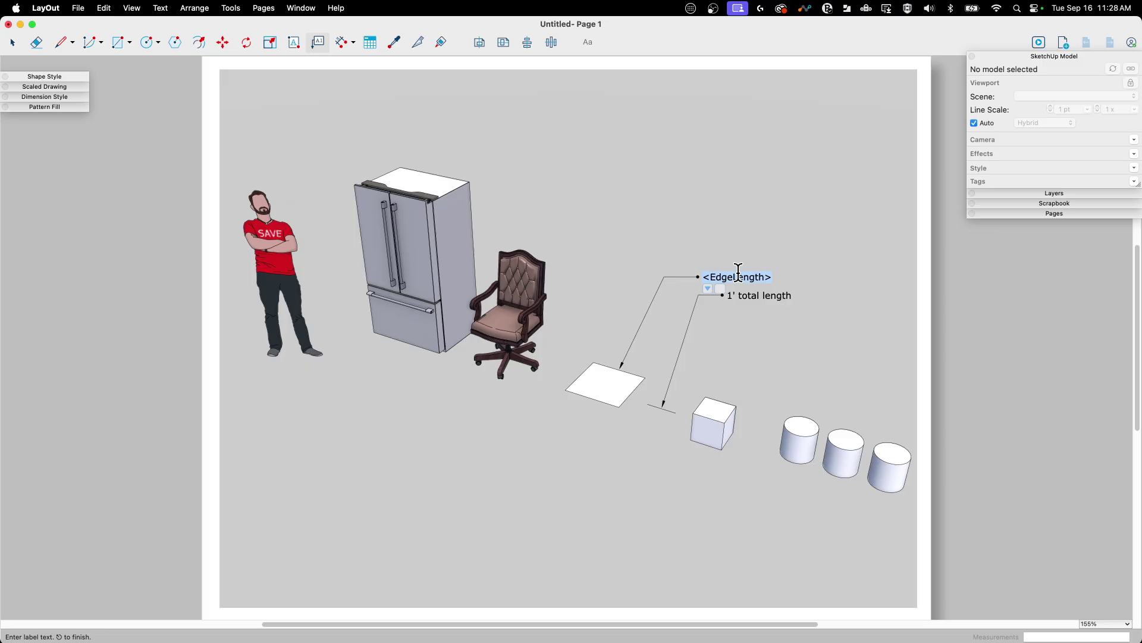
key("BackSpace")
key("Escape")
left_click(719, 274)
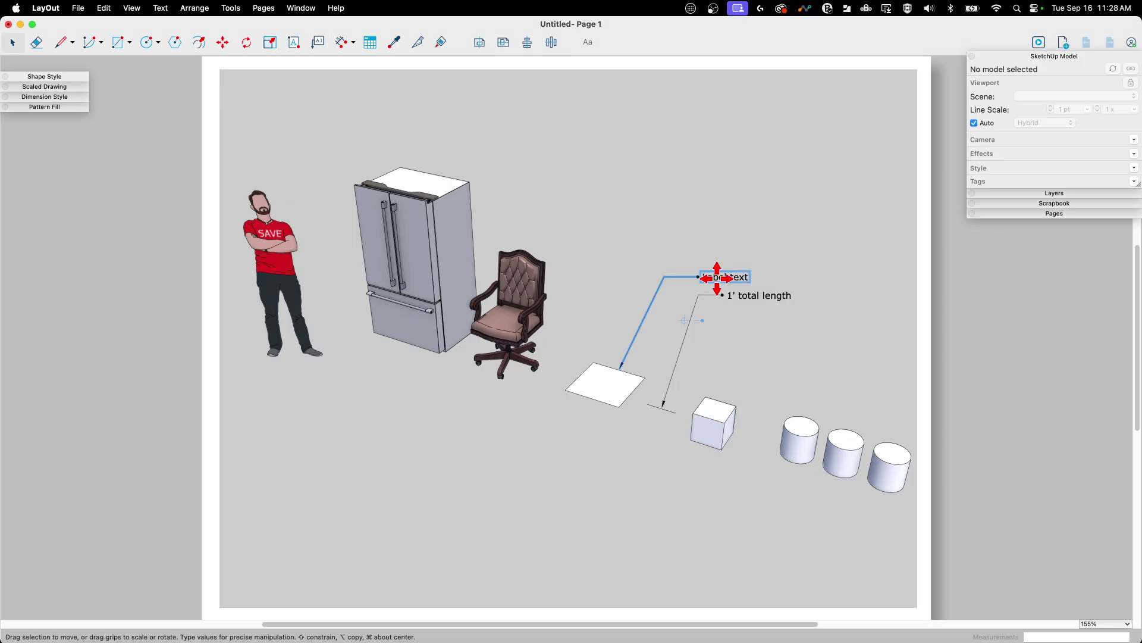
key("Delete")
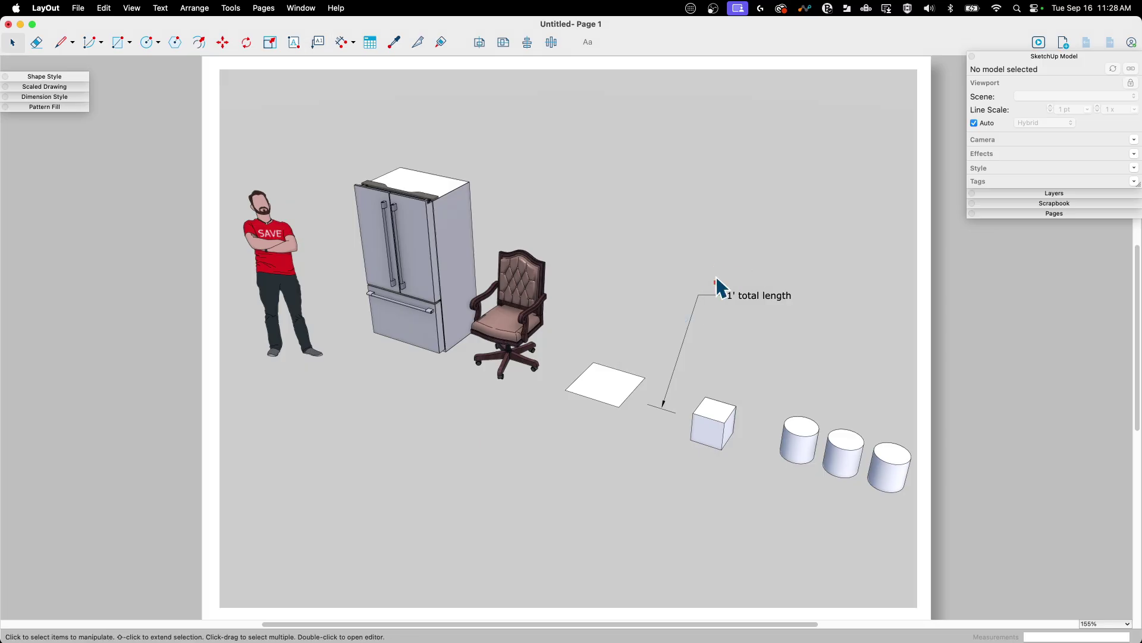
Step: Label the white square with its FaceArea auto-text, reading 4 ft²
left_click(319, 41)
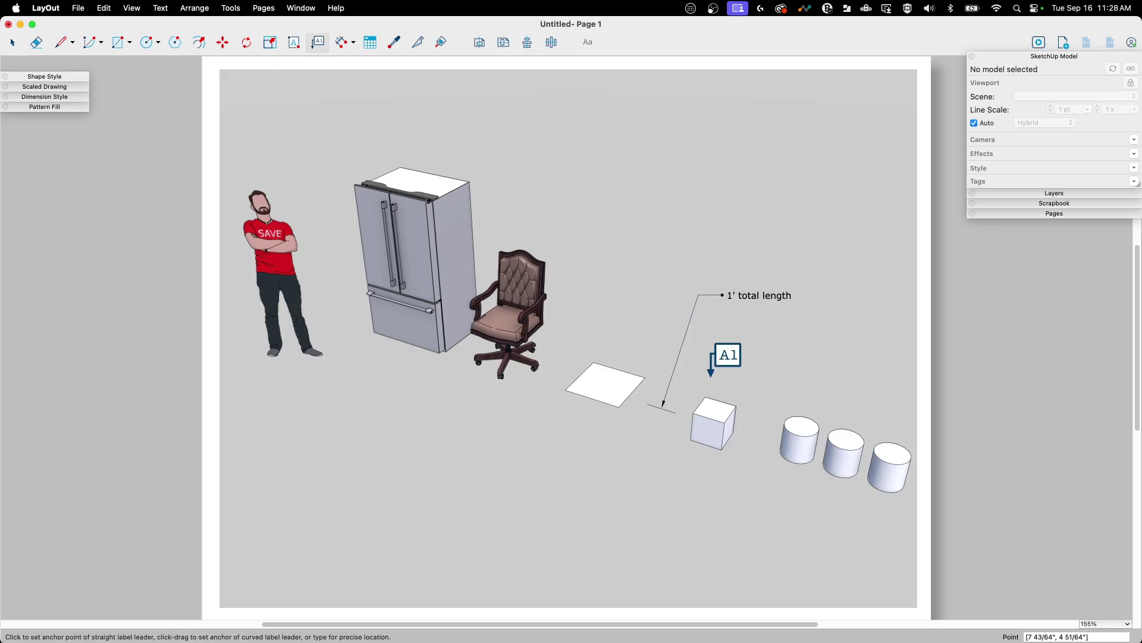
left_click(605, 374)
left_click(717, 257)
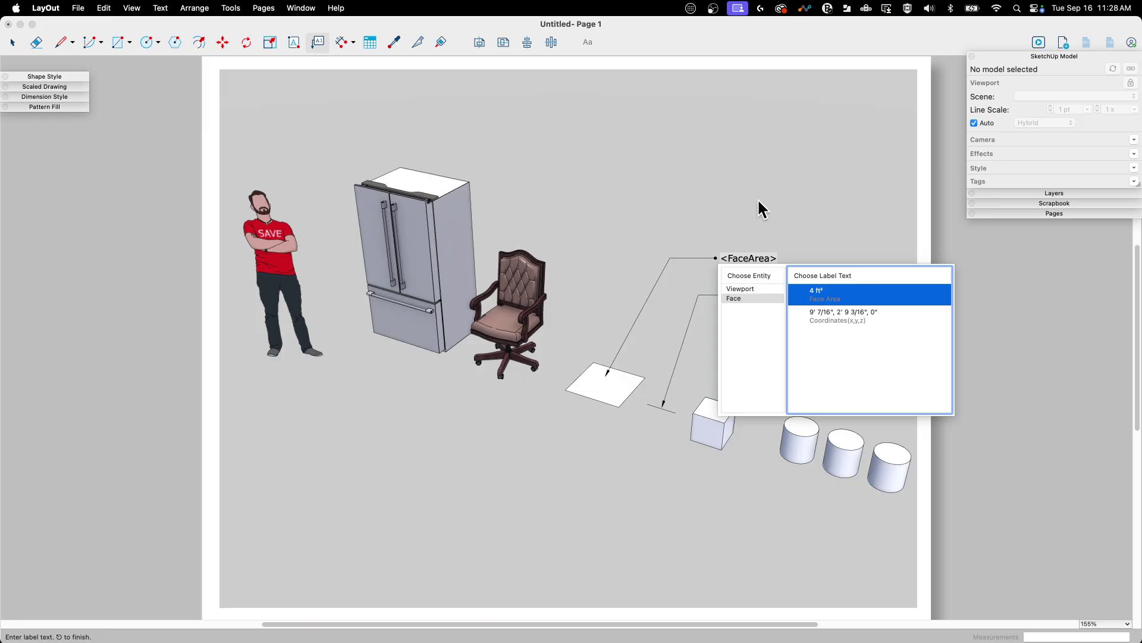
key("Return")
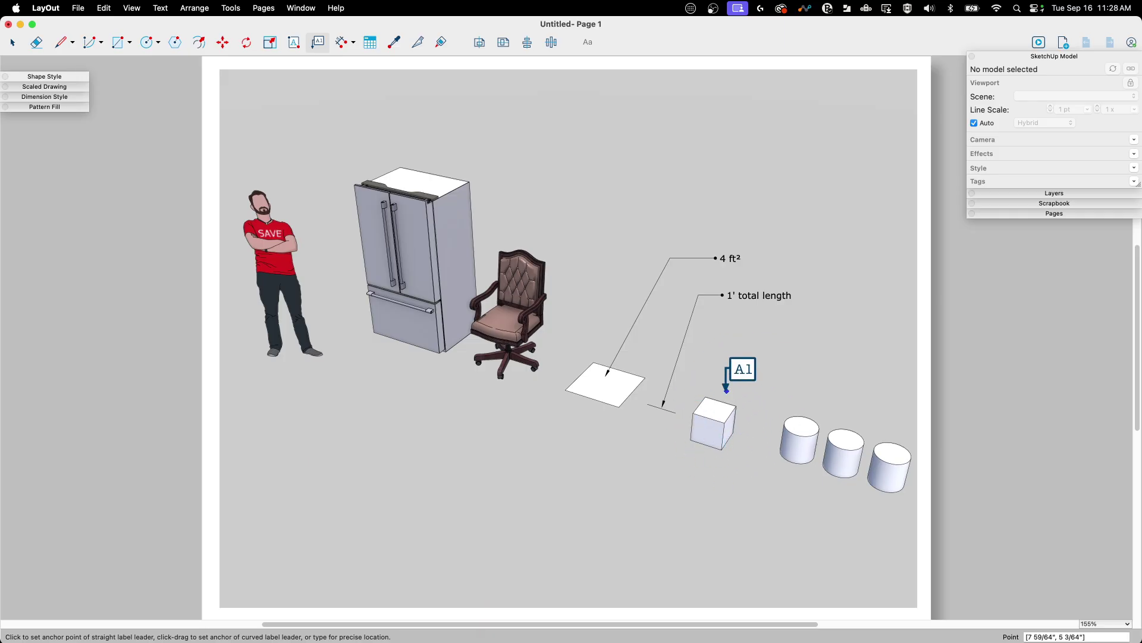
Step: Label the cube's top with its Group Volume auto-text, 1 ft³
left_click(716, 405)
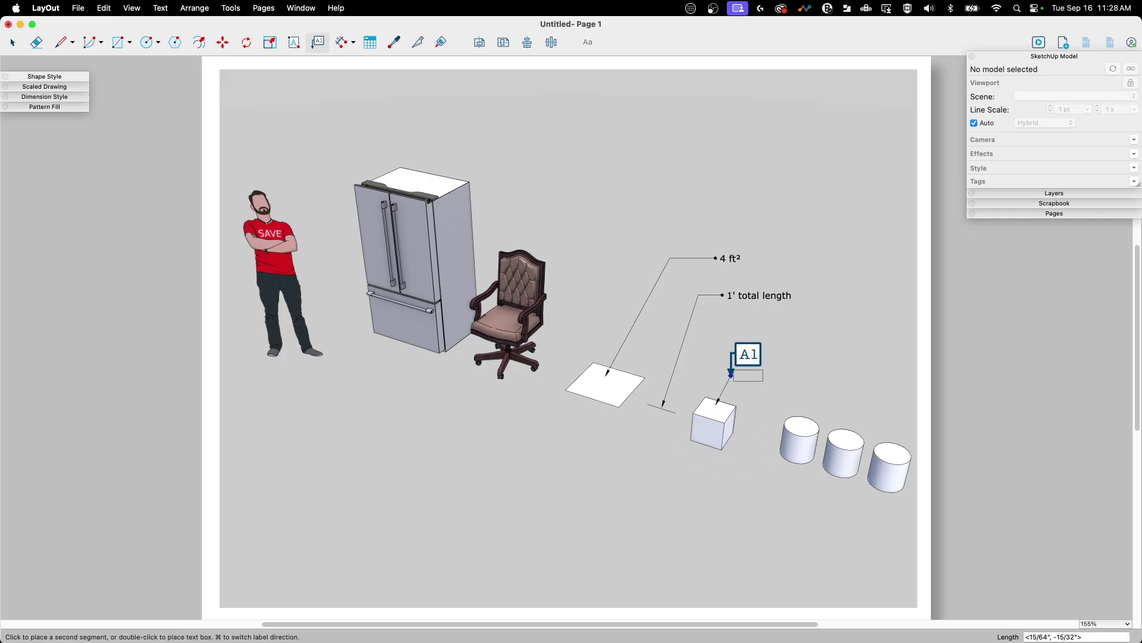
left_click(765, 339)
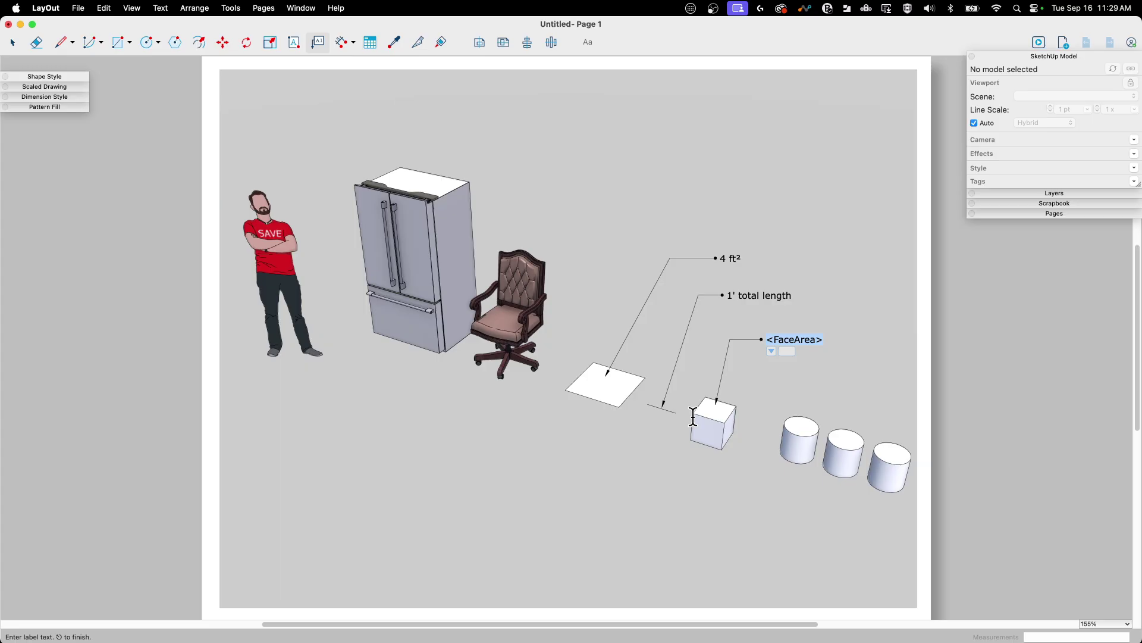
left_click(772, 351)
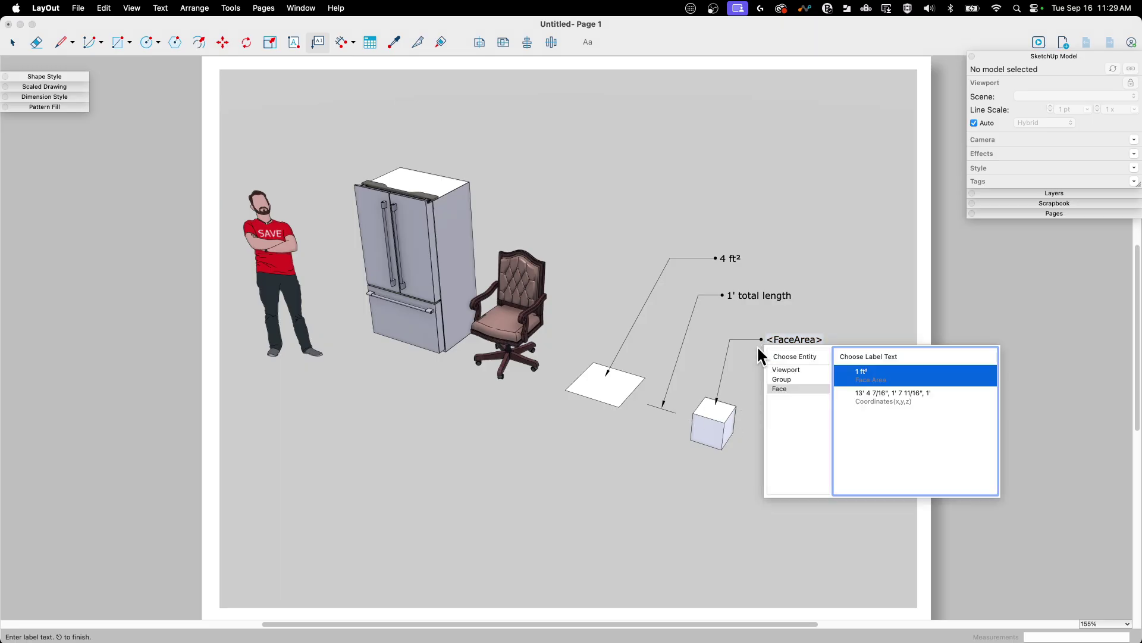
left_click(781, 380)
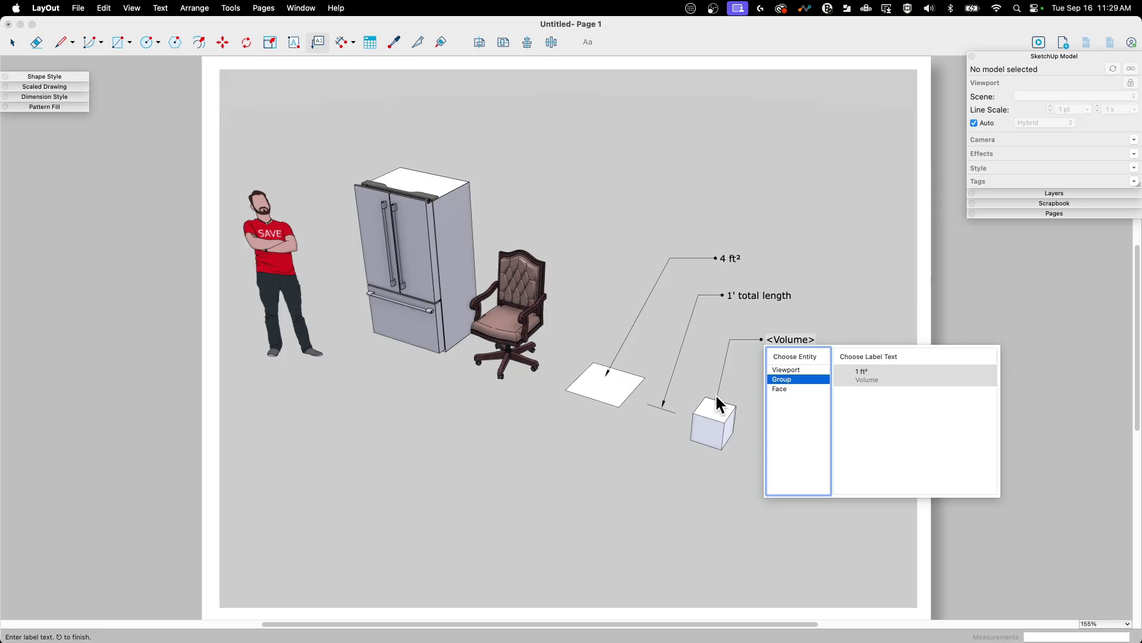
left_click(862, 377)
left_click(861, 278)
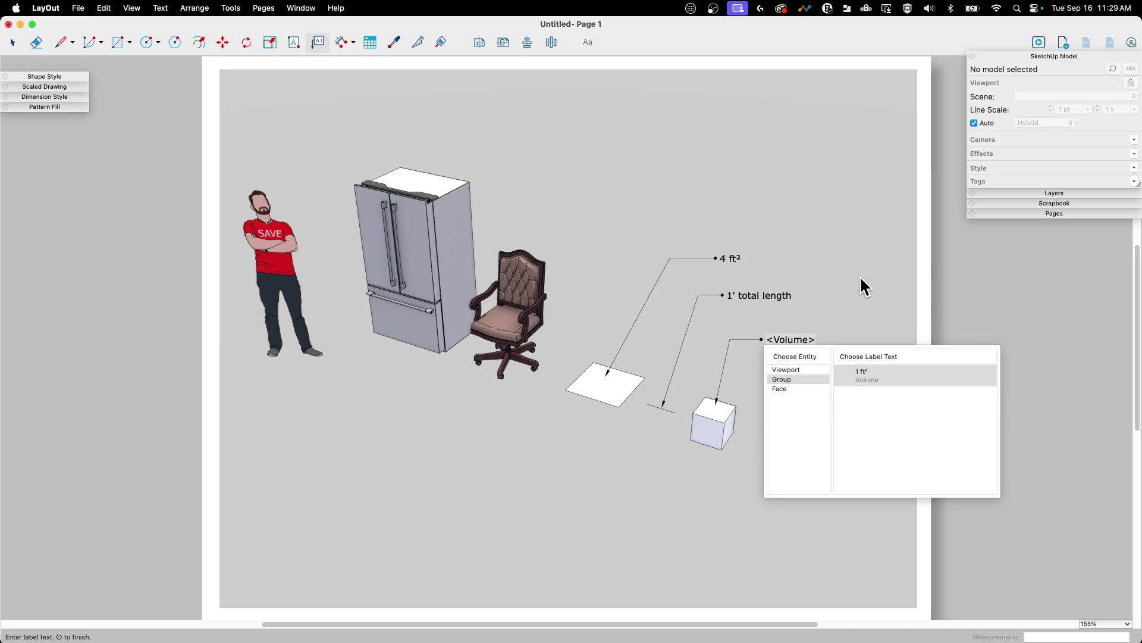
left_click(863, 286)
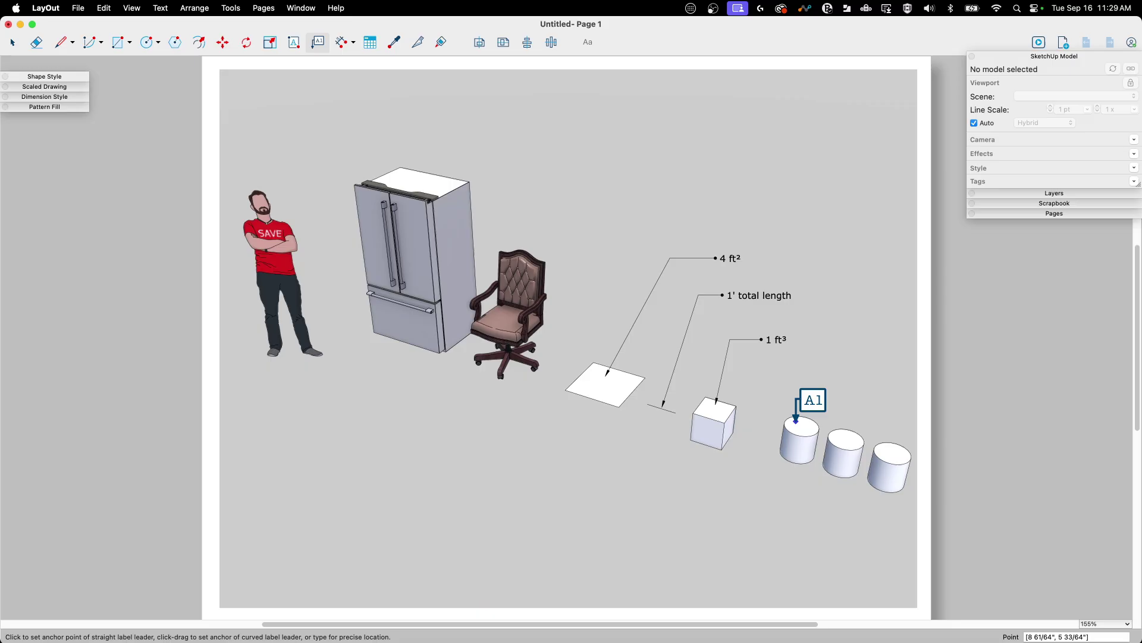
Step: Add a bent-leader label on the first cylinder showing its Component Definition name, Cylinder
left_click(799, 419)
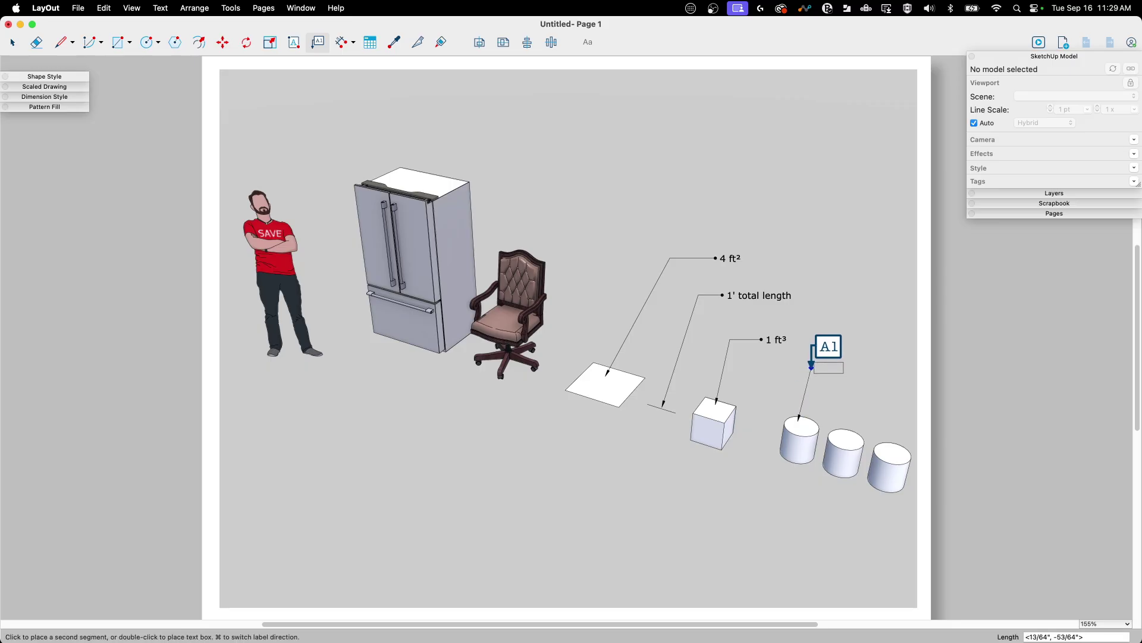
left_click(812, 368)
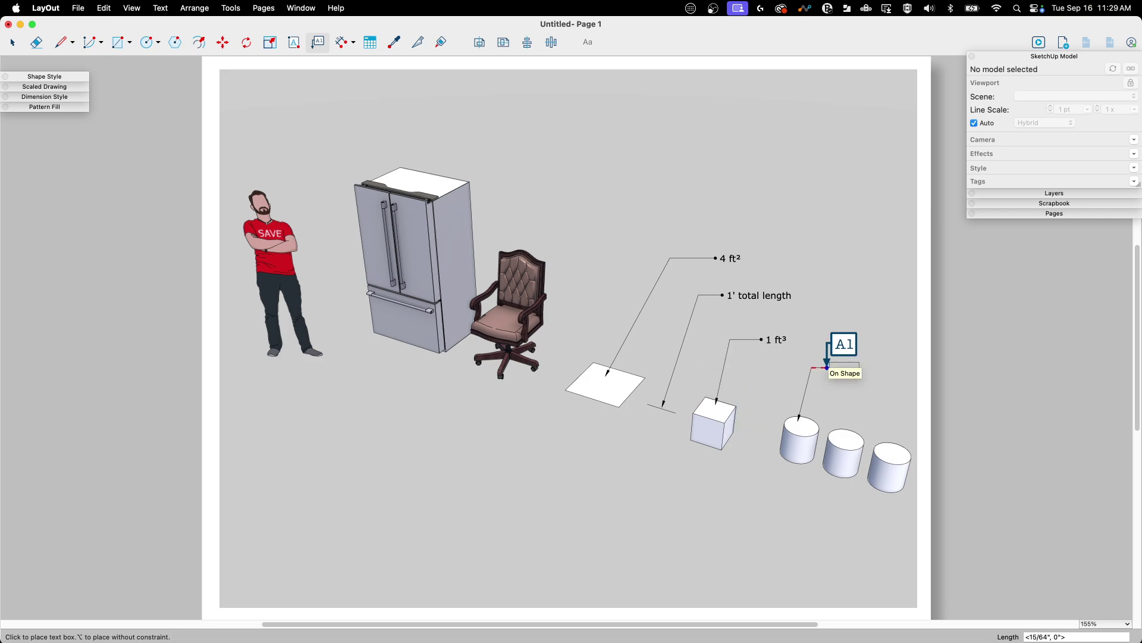
left_click(827, 368)
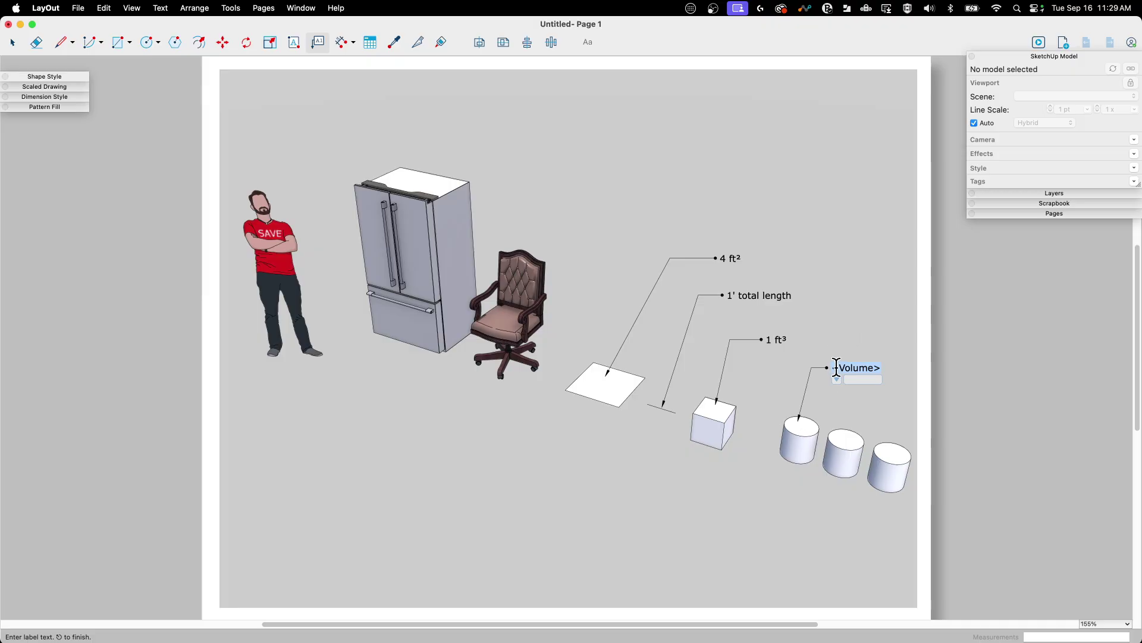
left_click(836, 377)
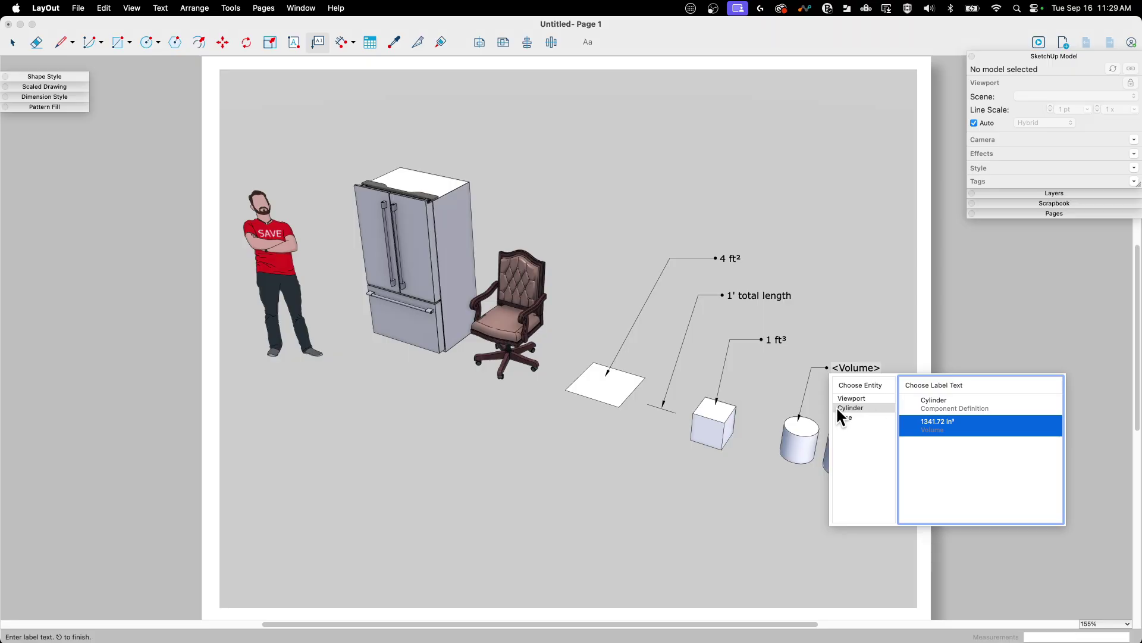
left_click(965, 407)
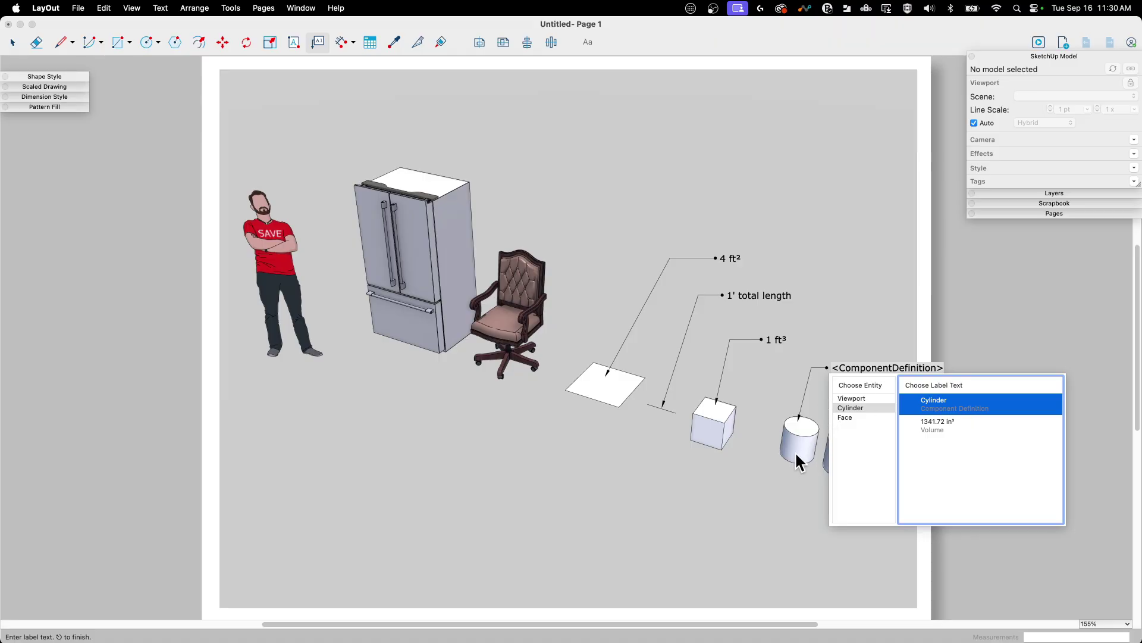
left_click(856, 417)
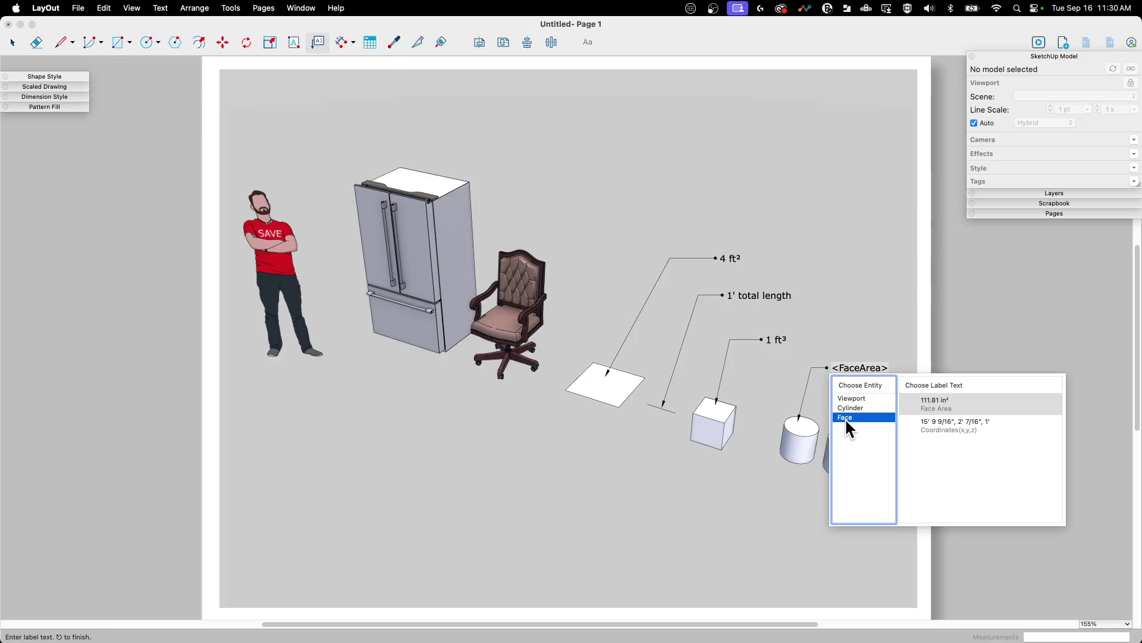
left_click(852, 407)
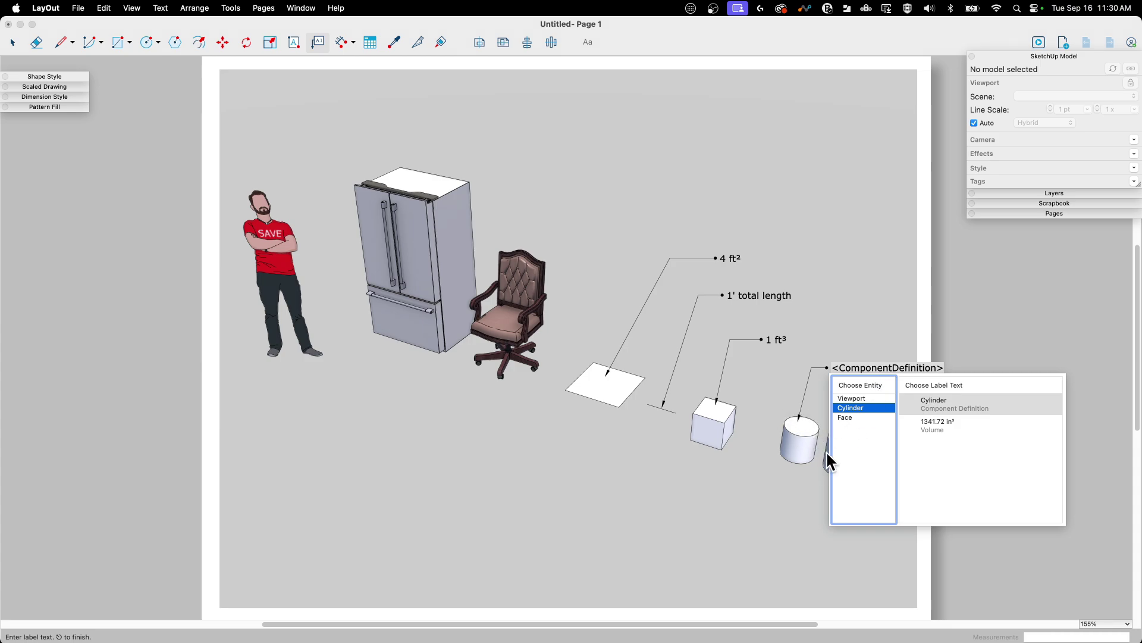
left_click(973, 302)
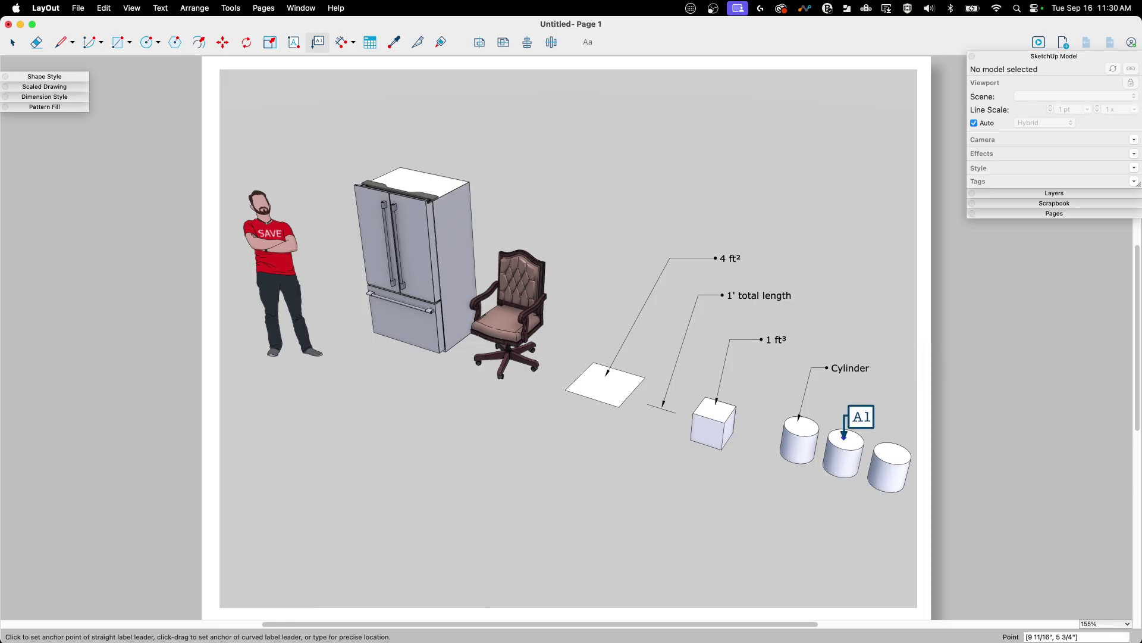
Step: Label the middle cylinder with its Cylinder > Volume auto-text, 1341.72 in³
left_click(844, 436)
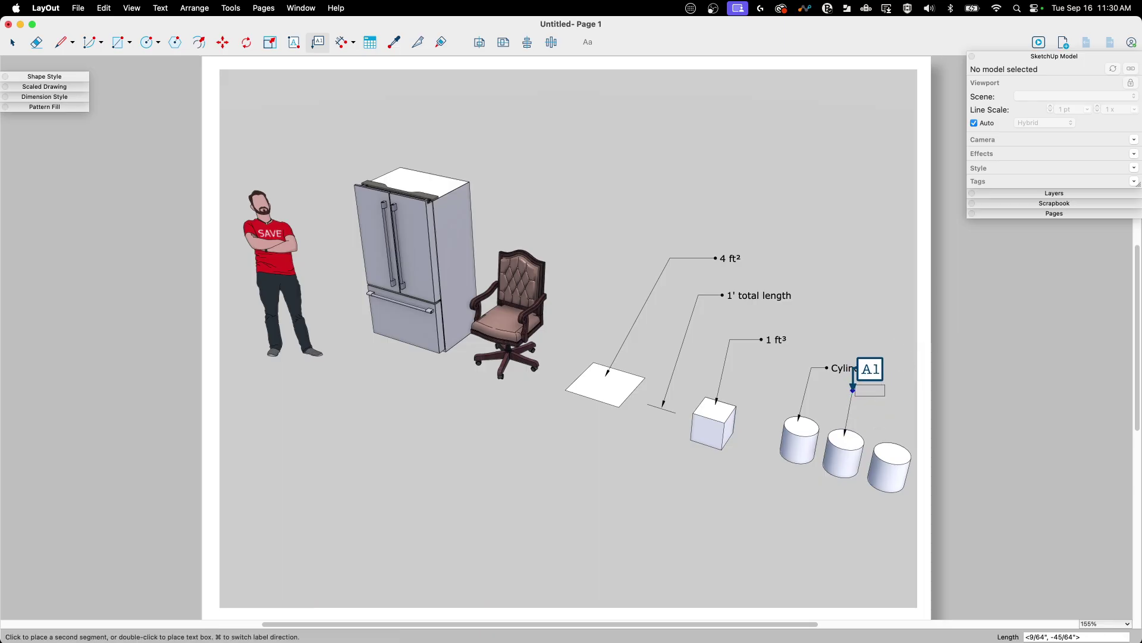
left_click(852, 391)
left_click(861, 391)
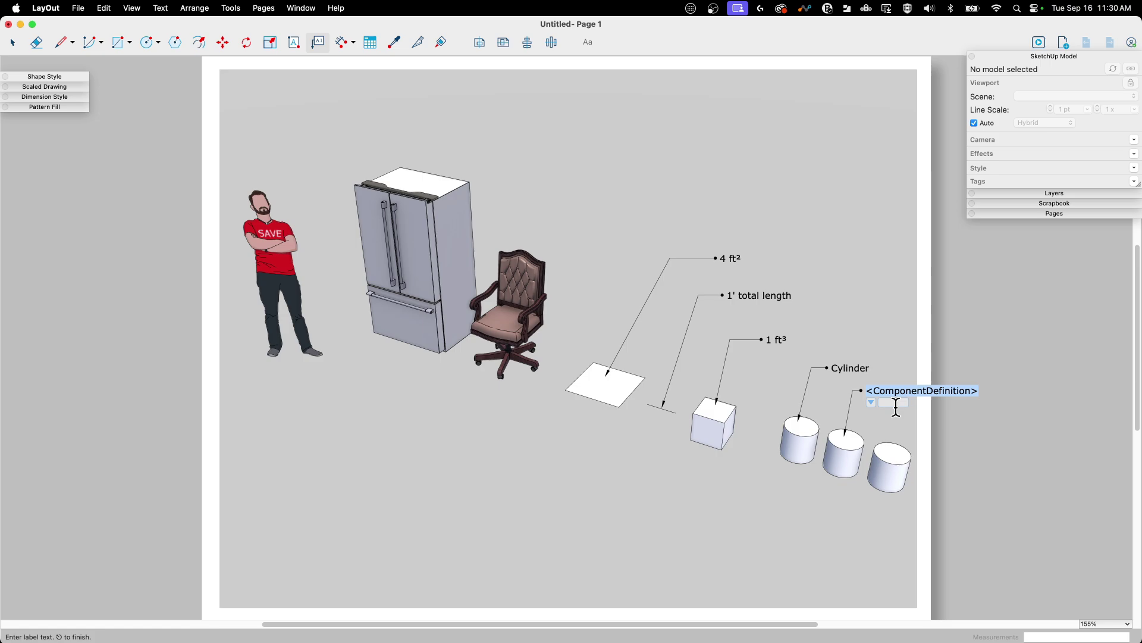
left_click(872, 403)
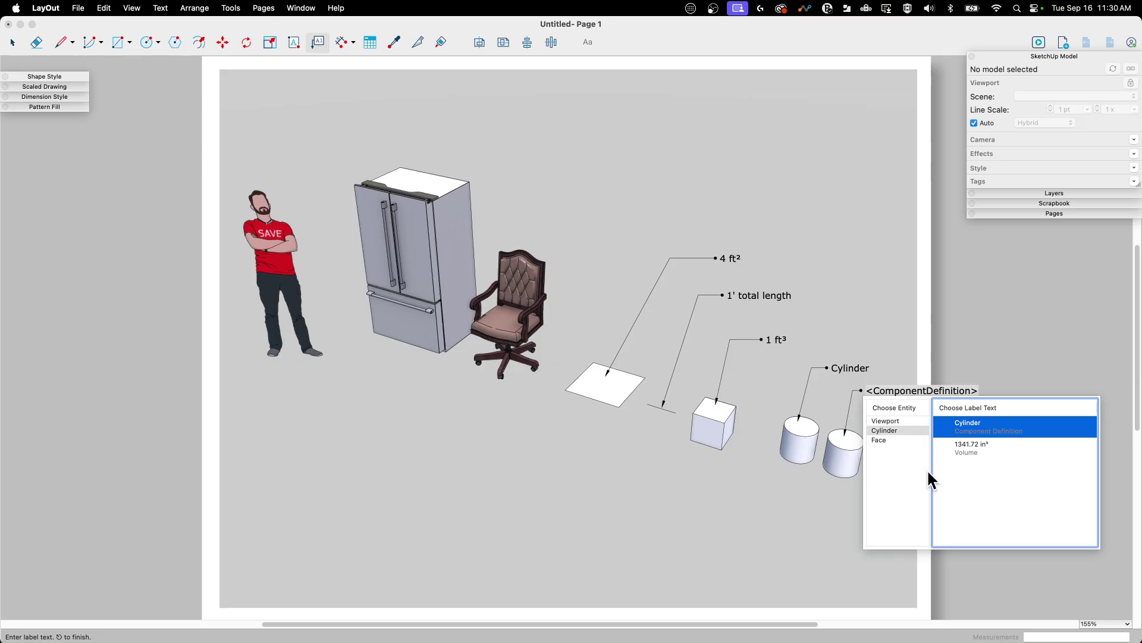
left_click(967, 452)
left_click(972, 360)
key("Return")
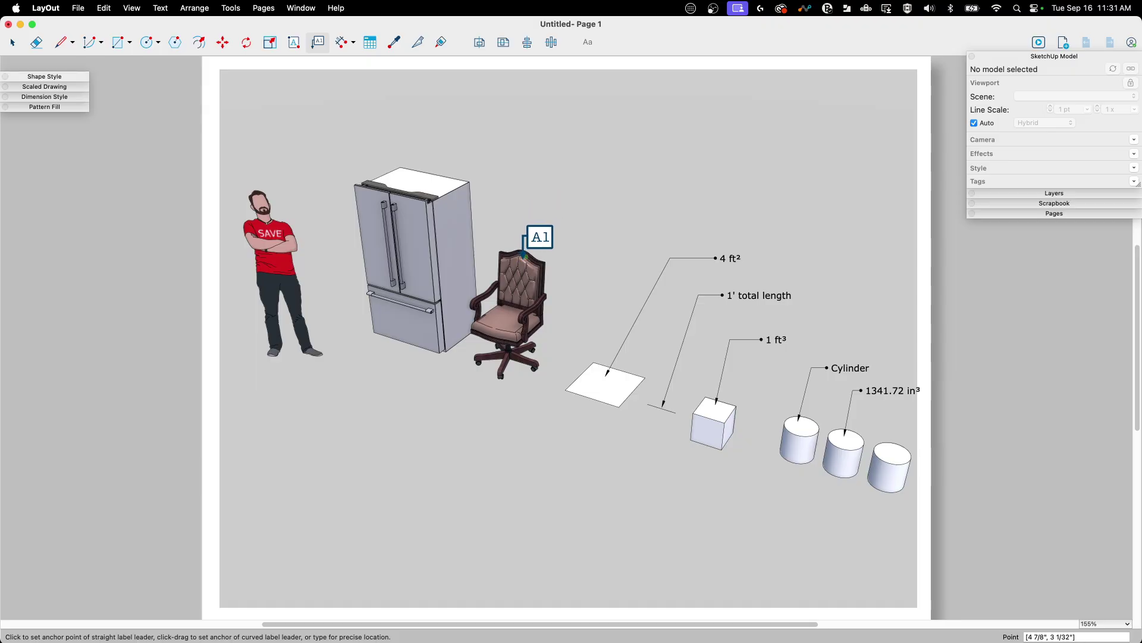
Step: Label the chair back with its Component Definition name, 3D PARIS EXECUTIVE CHAIR
left_click(524, 255)
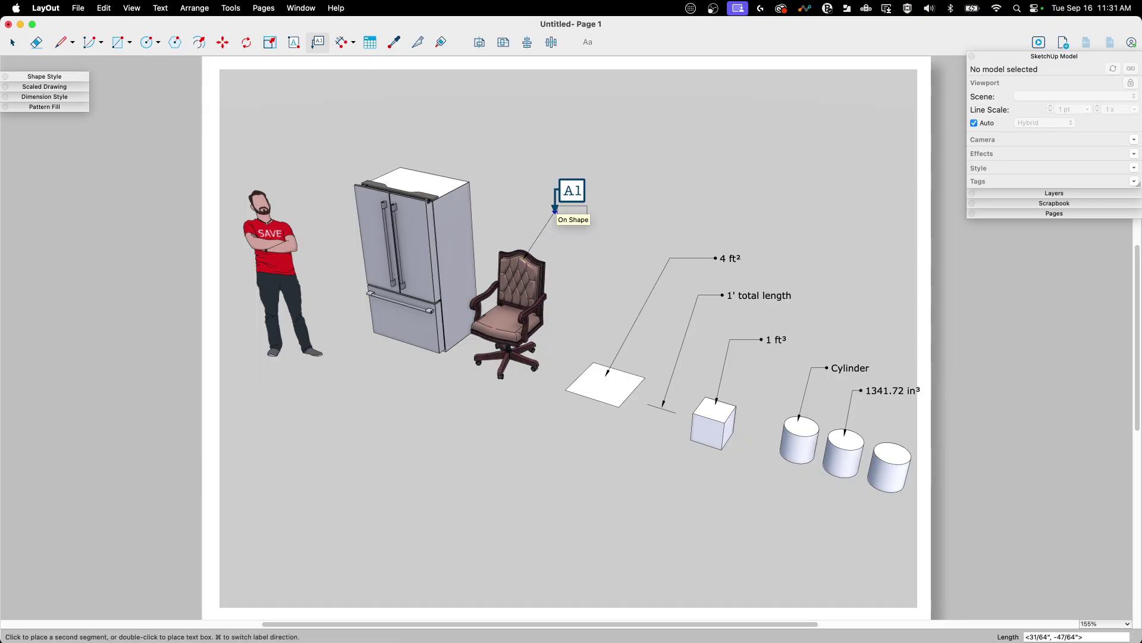
left_click(585, 211)
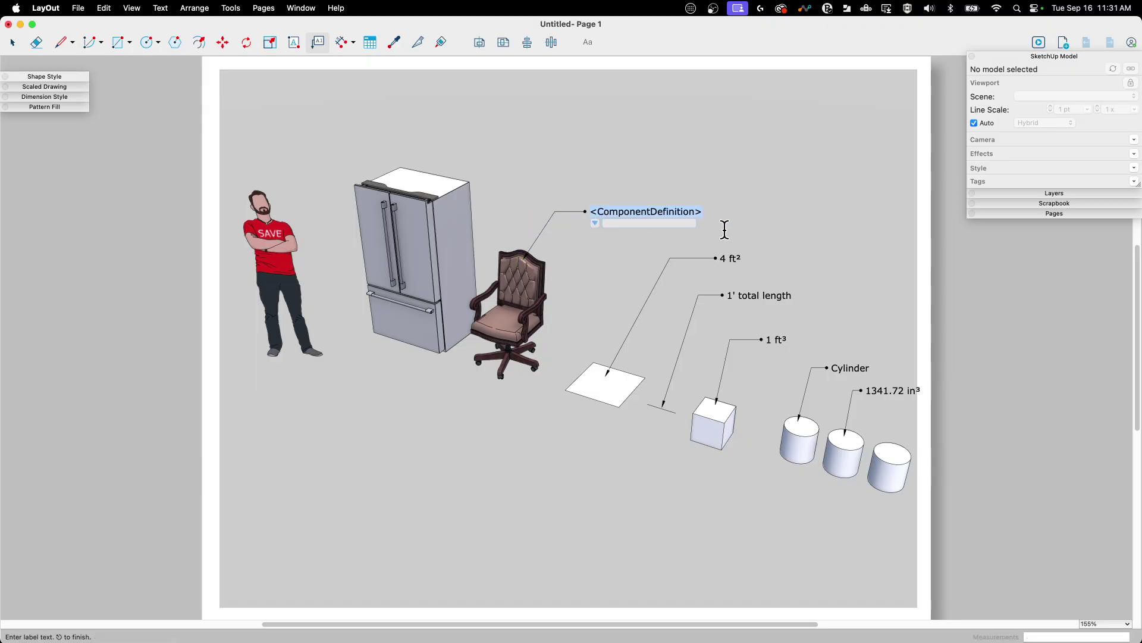
left_click(596, 223)
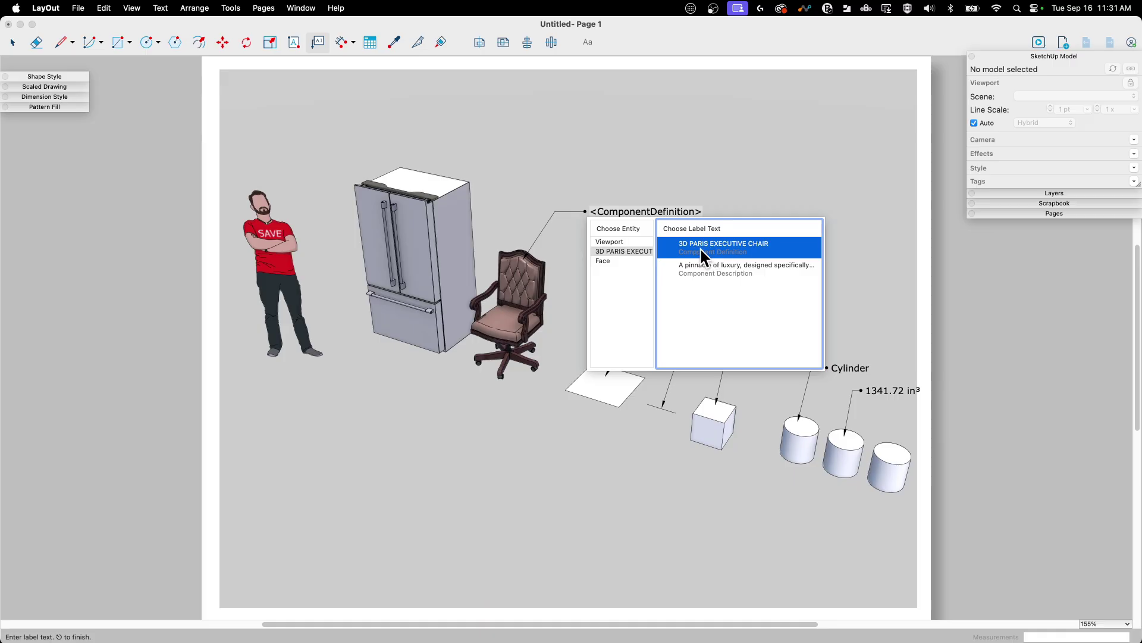
left_click(715, 273)
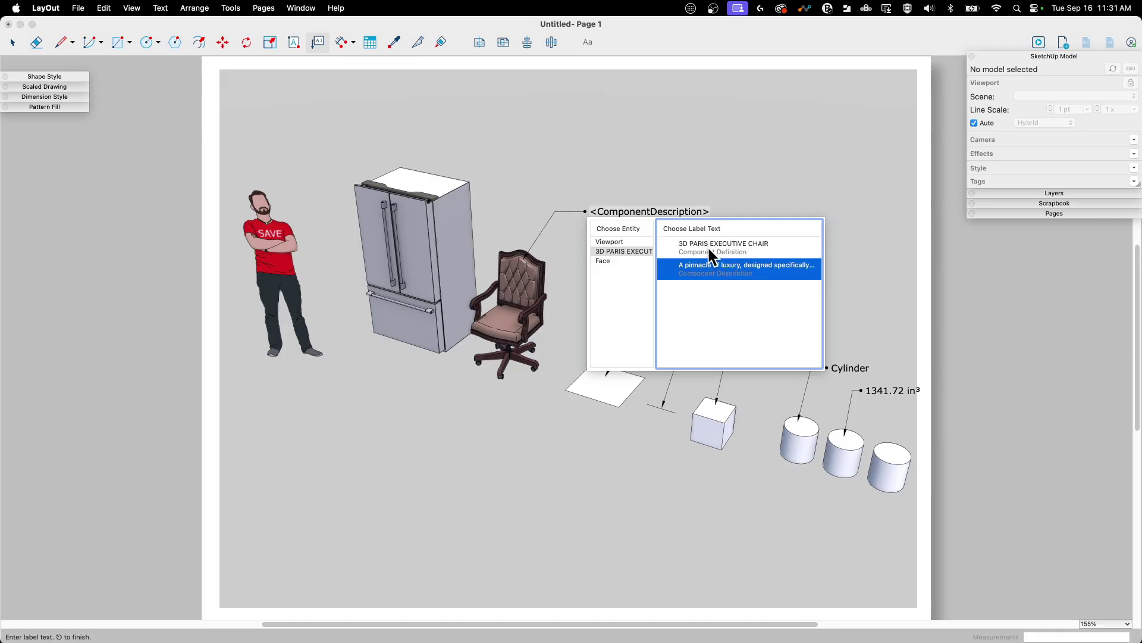
left_click(708, 245)
left_click(763, 184)
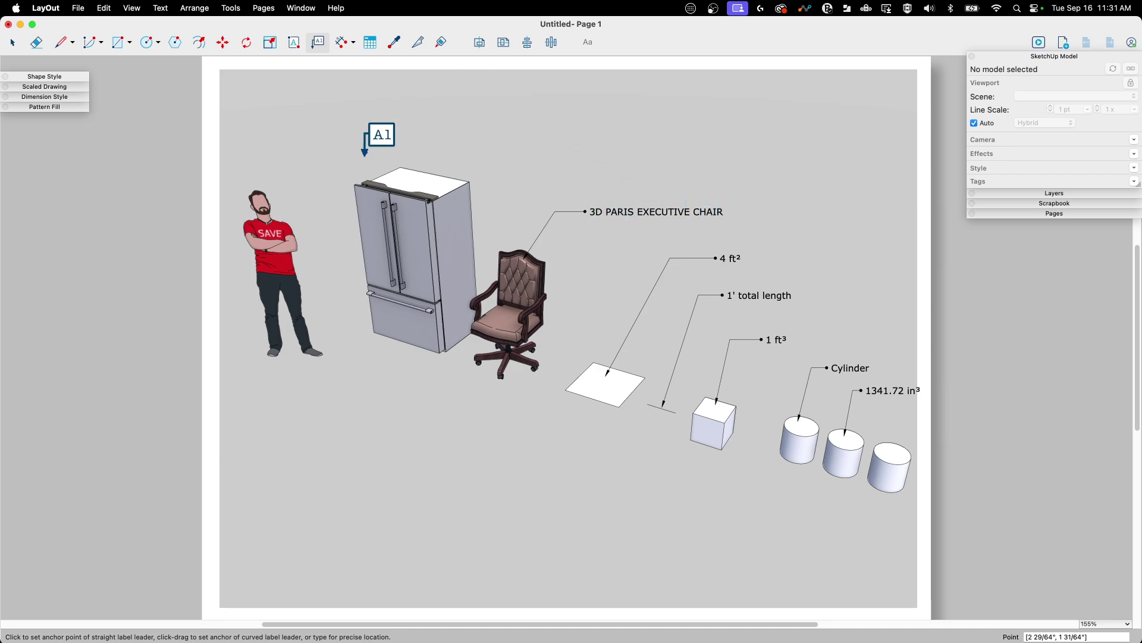
Step: Add a label anchored on the refrigerator top with its text to the right
left_click(410, 177)
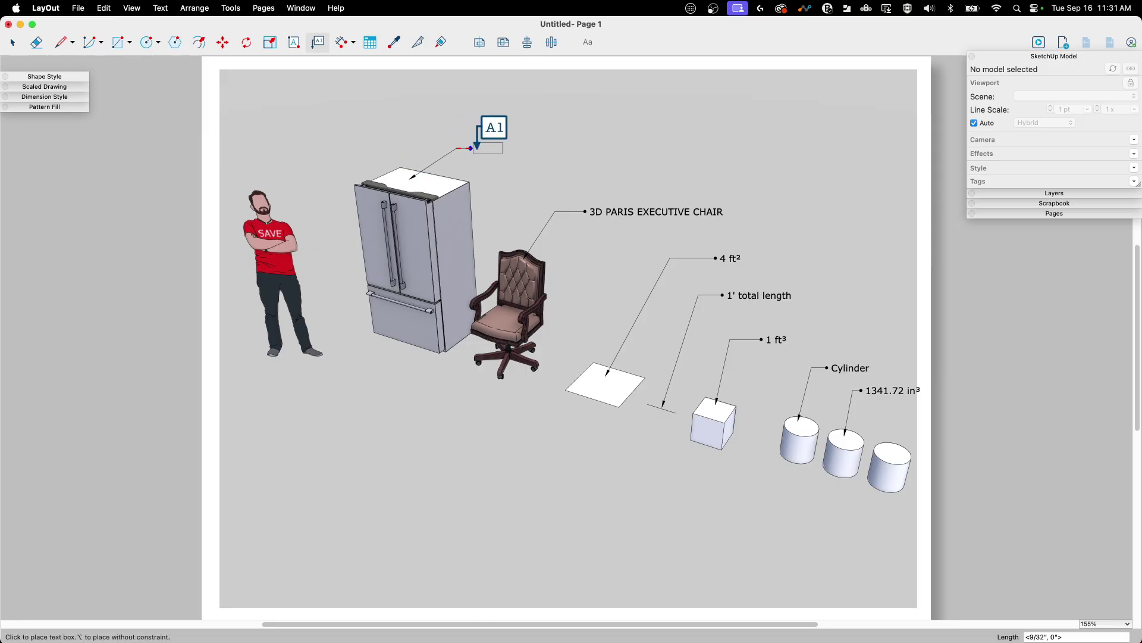
left_click(478, 147)
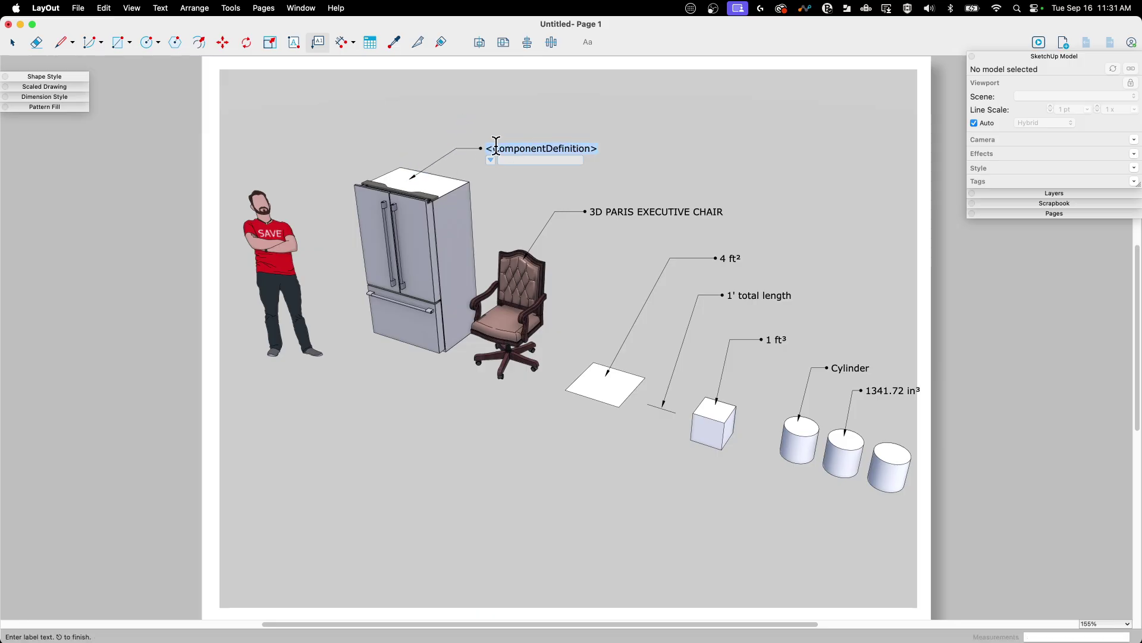
left_click(459, 141)
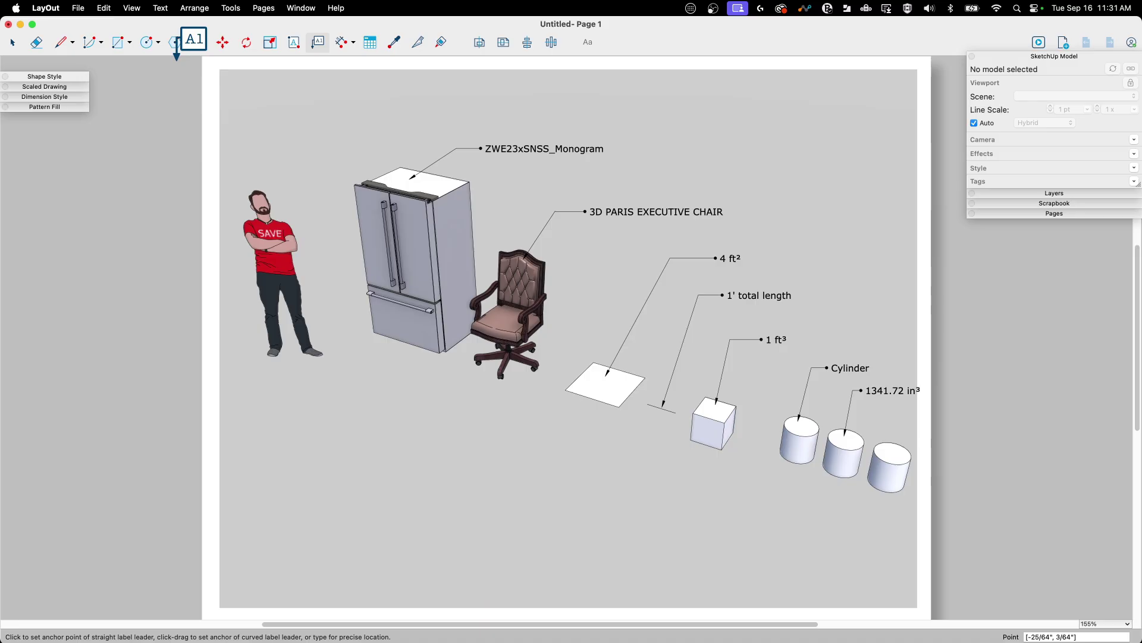
left_click(12, 43)
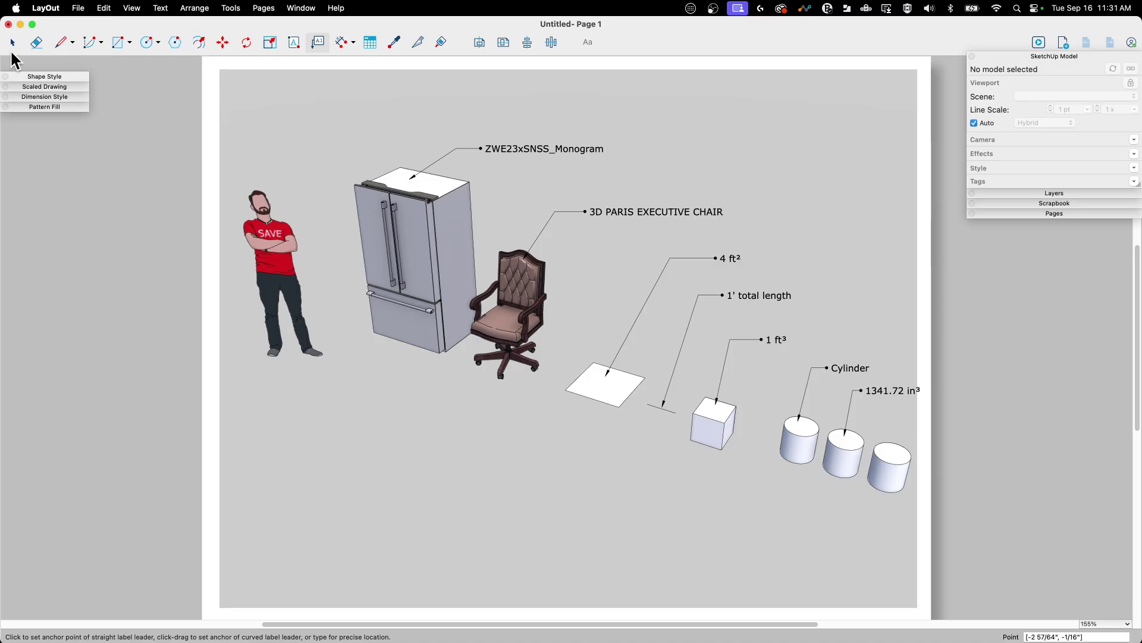
double_click(524, 150)
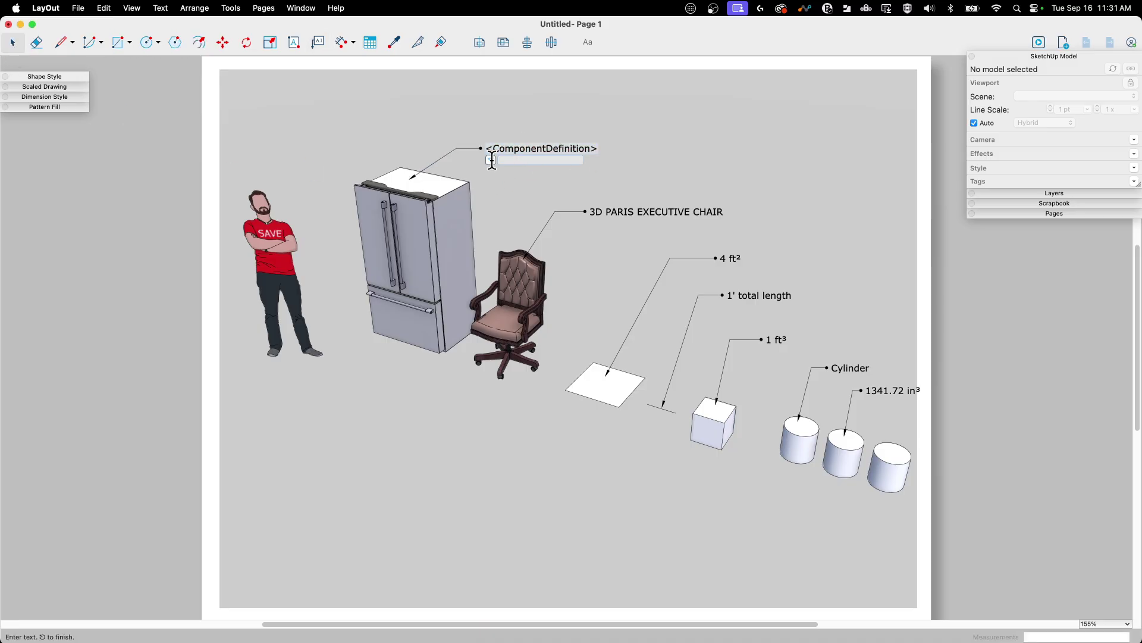
left_click(65, 75)
Step: Set the fridge label's auto-text to the ZWE23xSNSS_Monogram component definition name
left_click(510, 149)
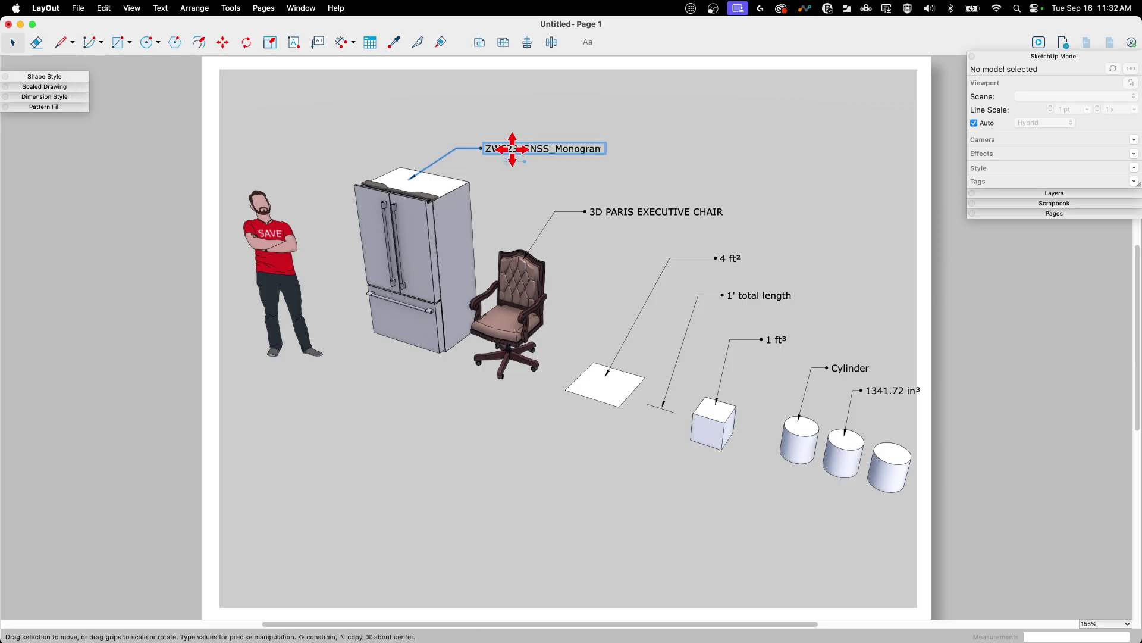
double_click(510, 148)
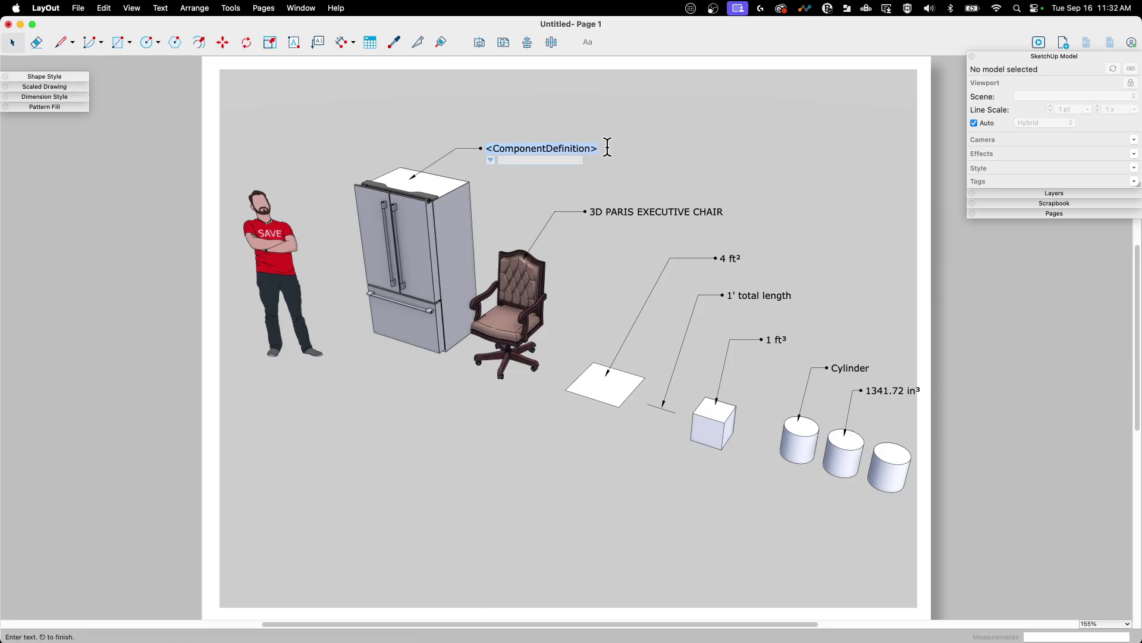
left_click(491, 160)
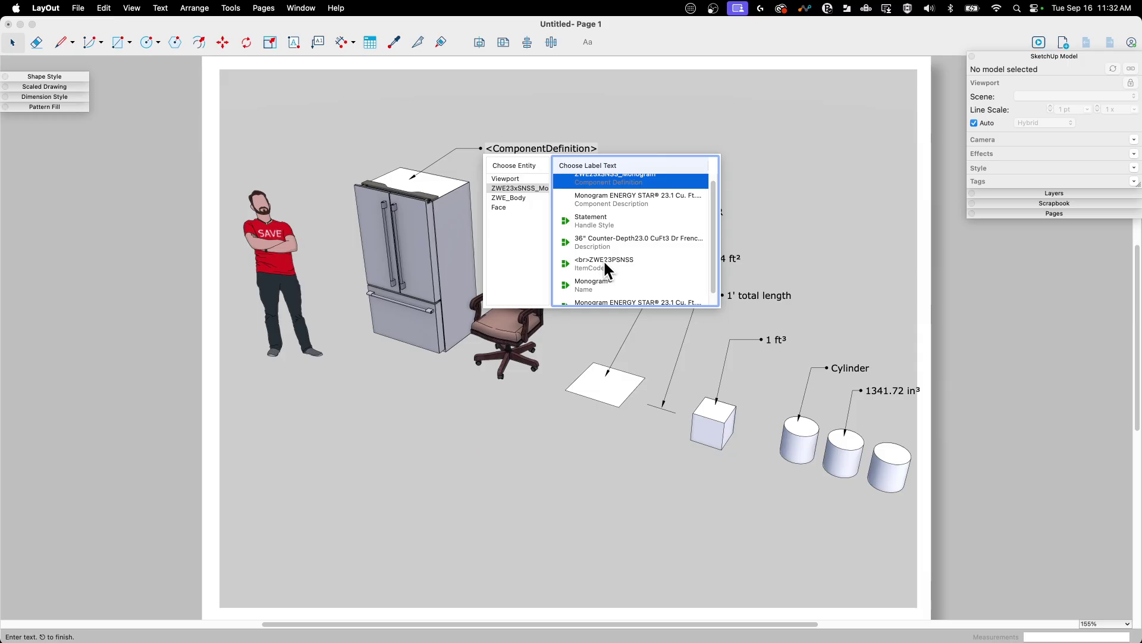
scroll(594, 223, "up", 1)
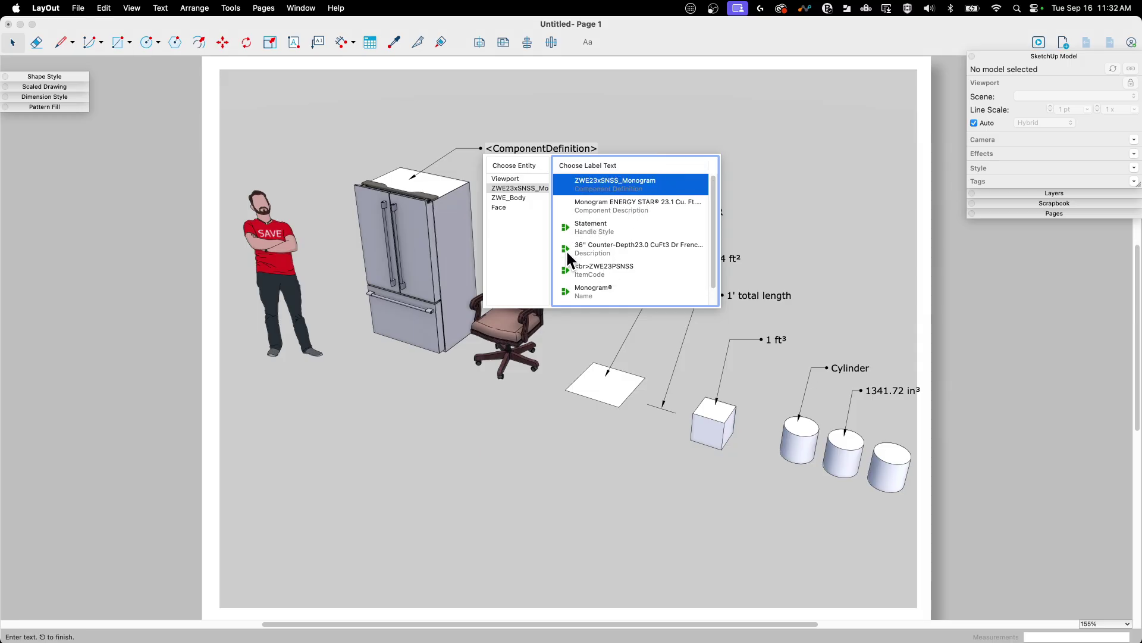
scroll(585, 234, "down", 1)
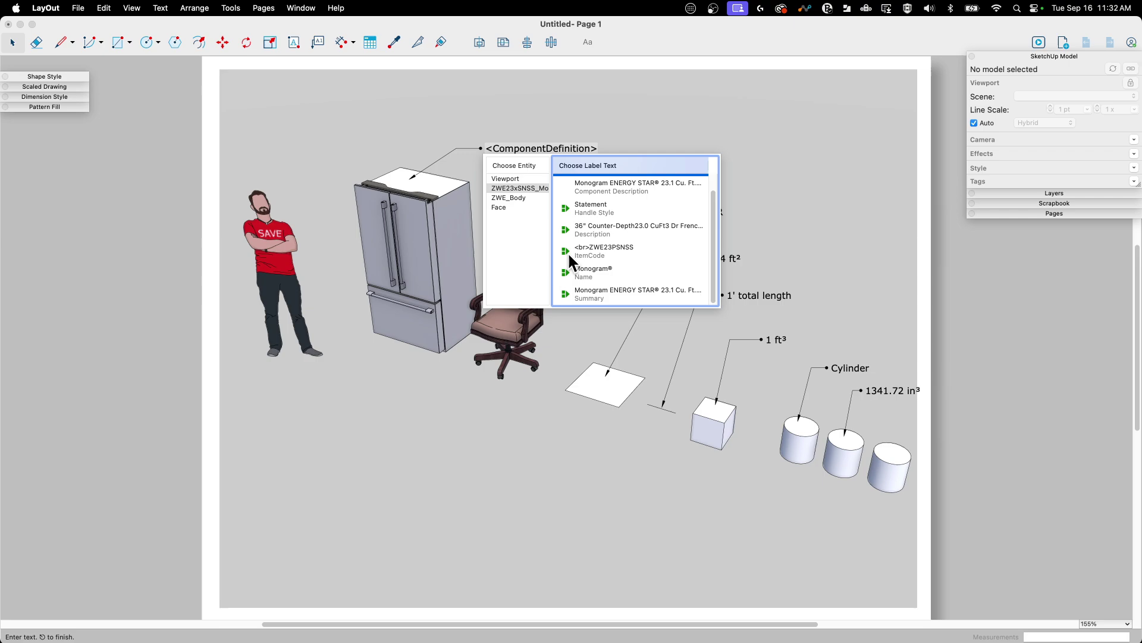
scroll(570, 221, "up", 1)
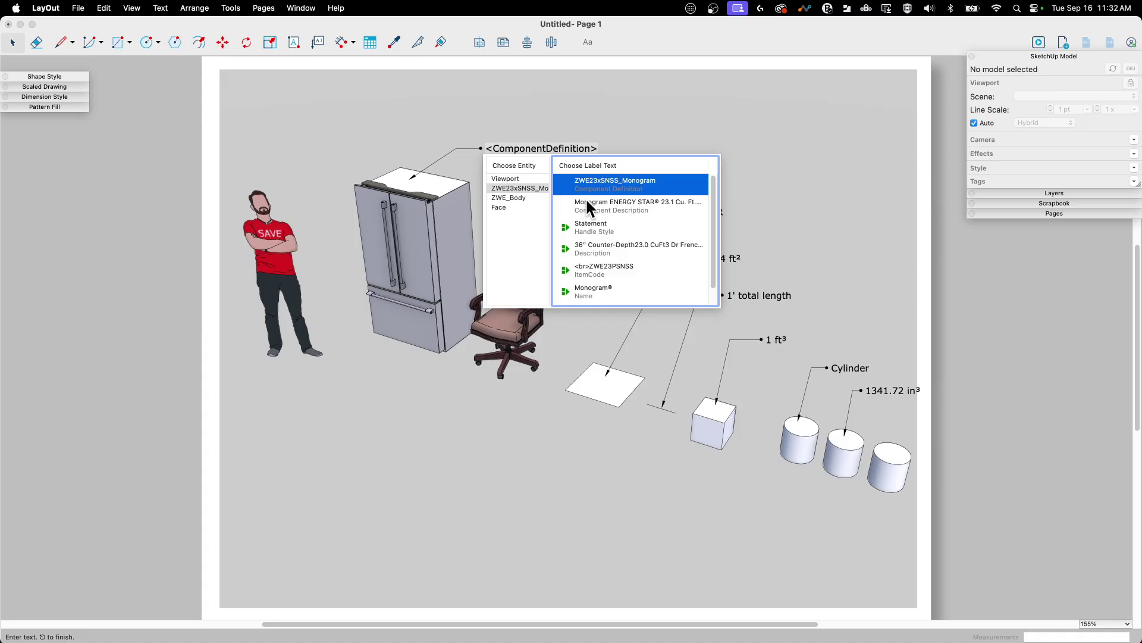
scroll(648, 205, "down", 1)
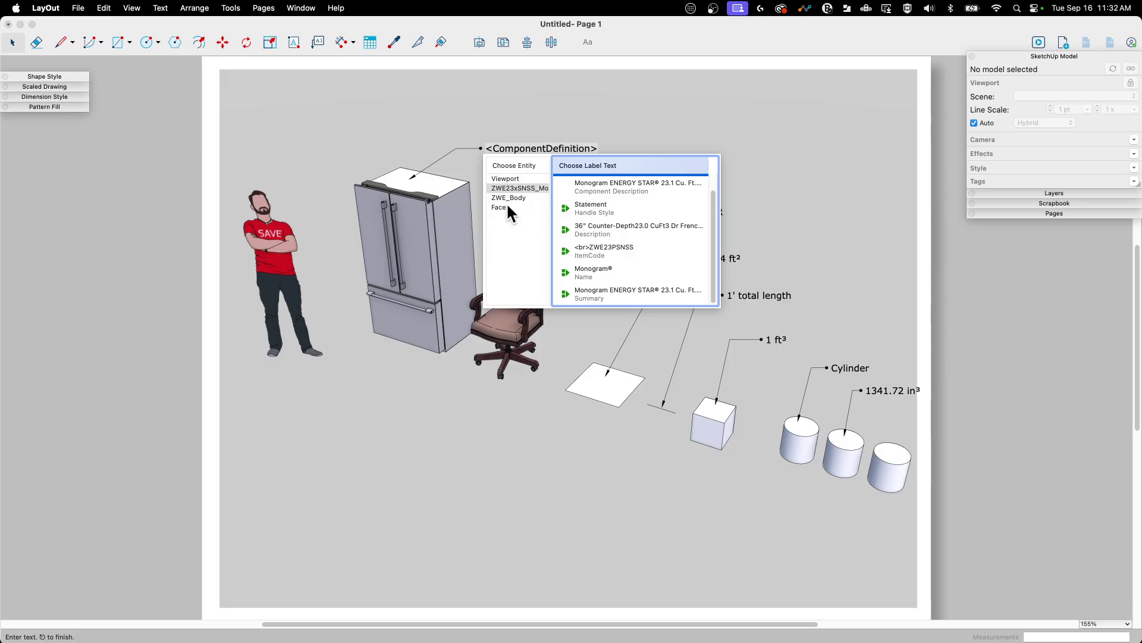
scroll(598, 185, "up", 1)
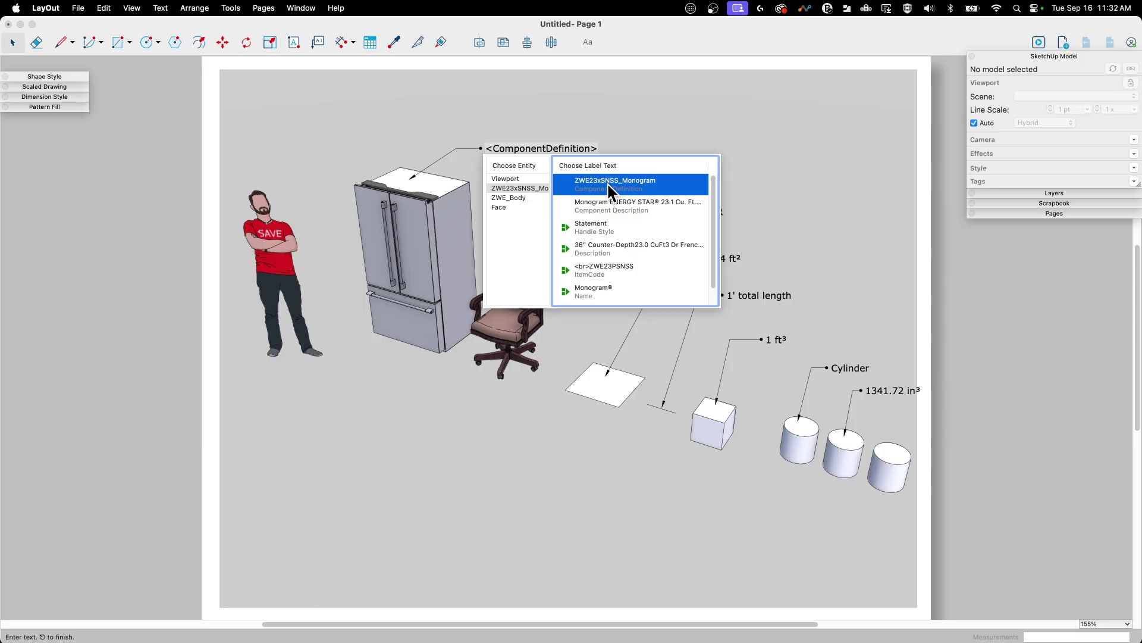
left_click(608, 185)
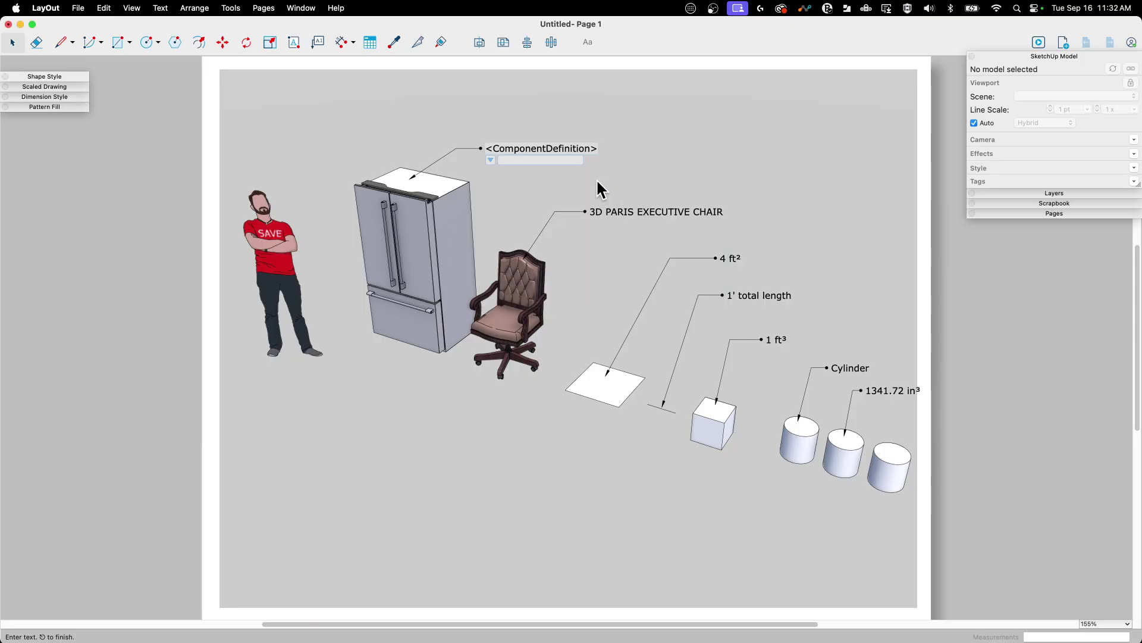
left_click(597, 189)
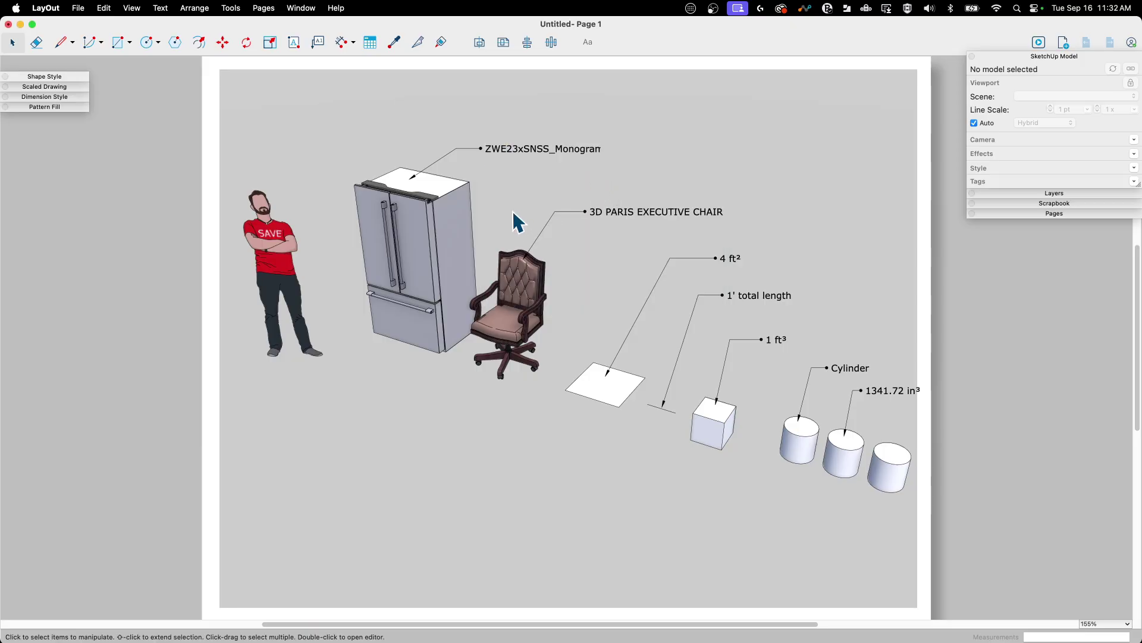
Step: Label the fridge handle with its Handle Style attribute, Statement, placed left of the fridge
left_click(318, 42)
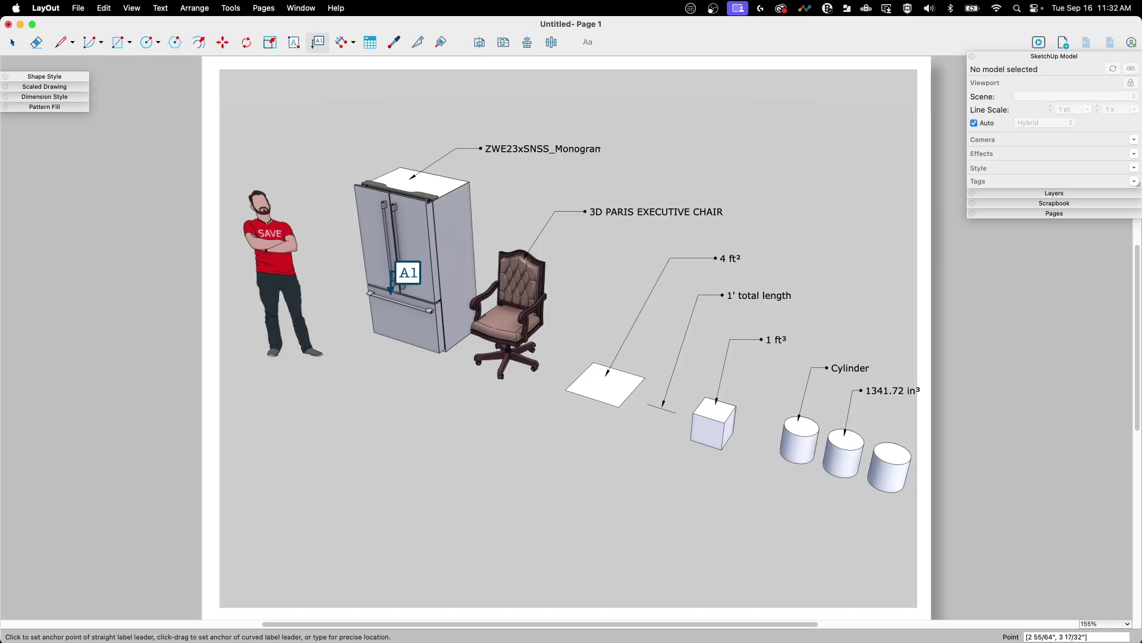
left_click(386, 299)
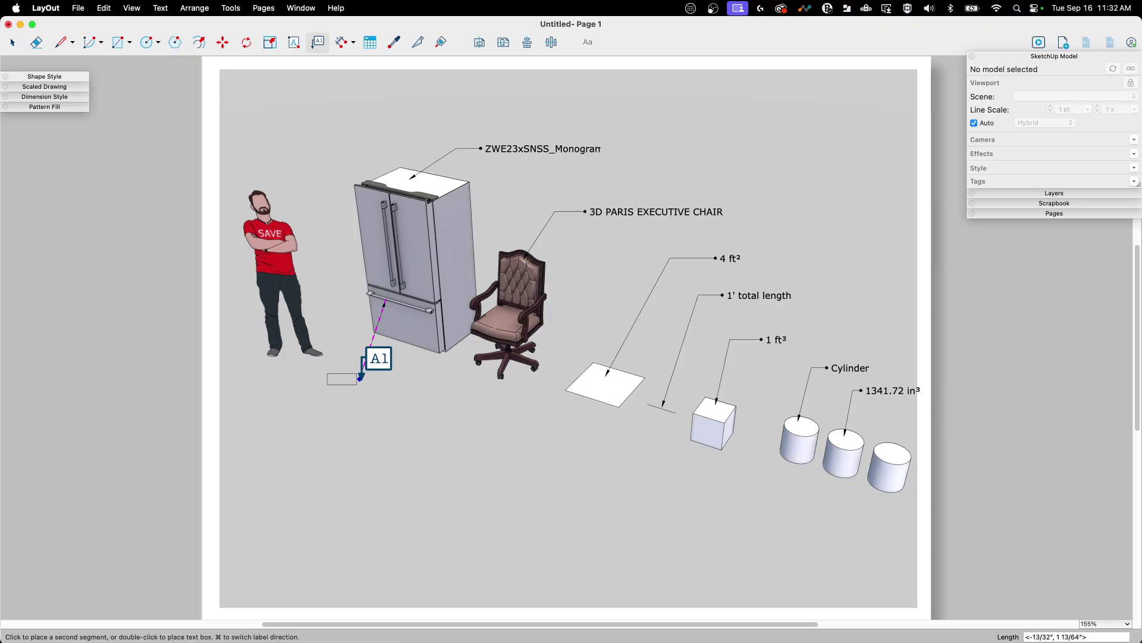
left_click(323, 377)
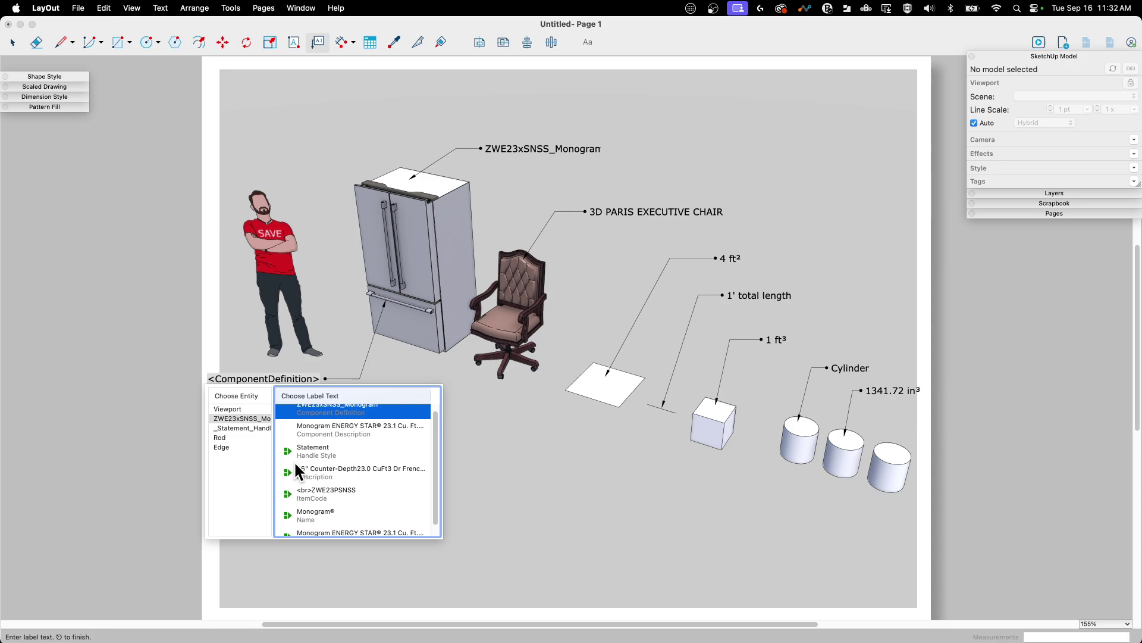
left_click(316, 455)
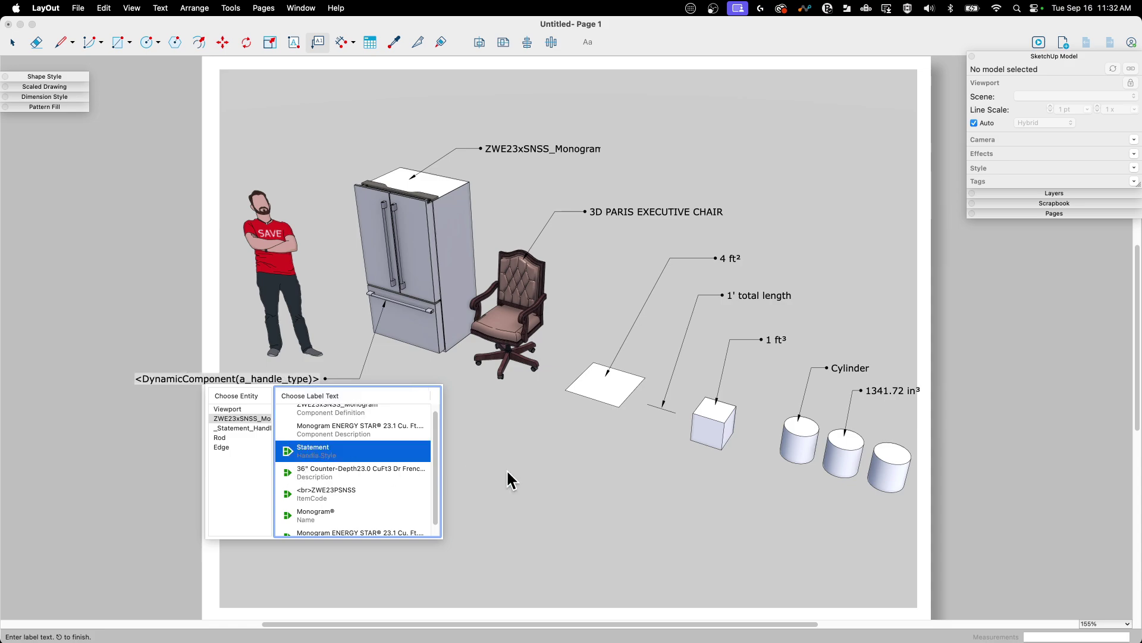
key("Escape")
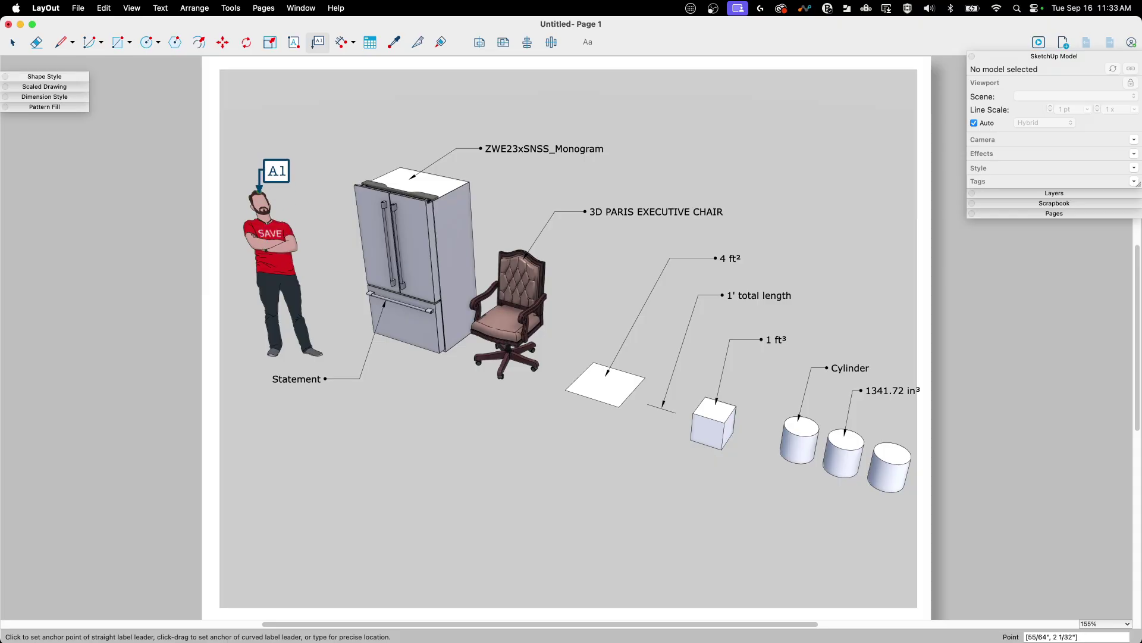
Step: Add a label on the man's head showing his Component Definition name
left_click(260, 190)
left_click(314, 127)
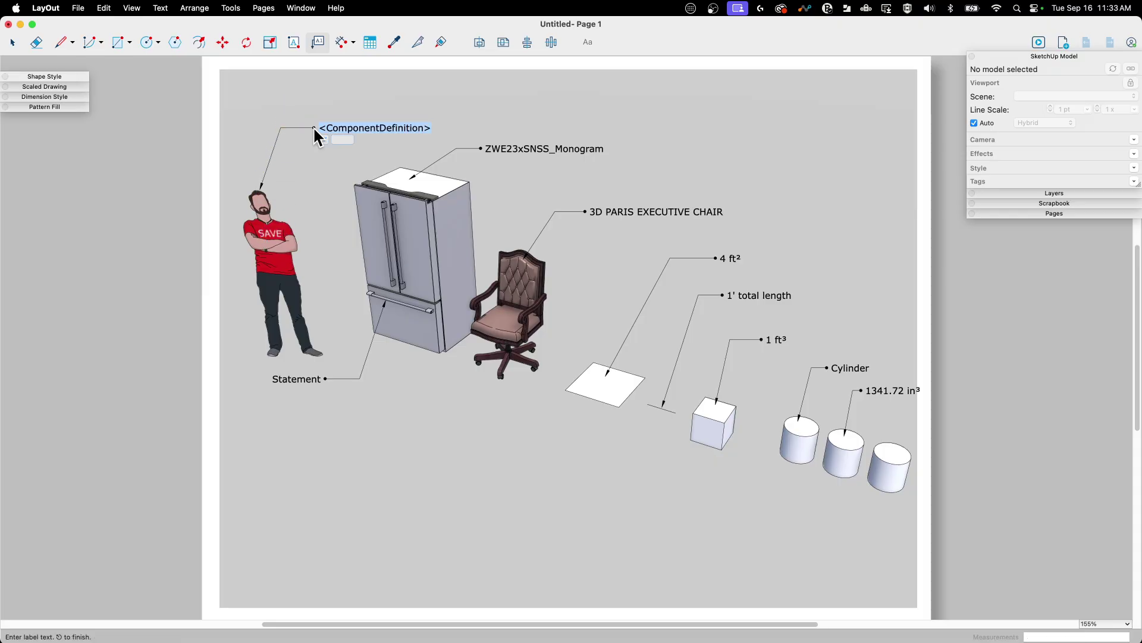
left_click(324, 139)
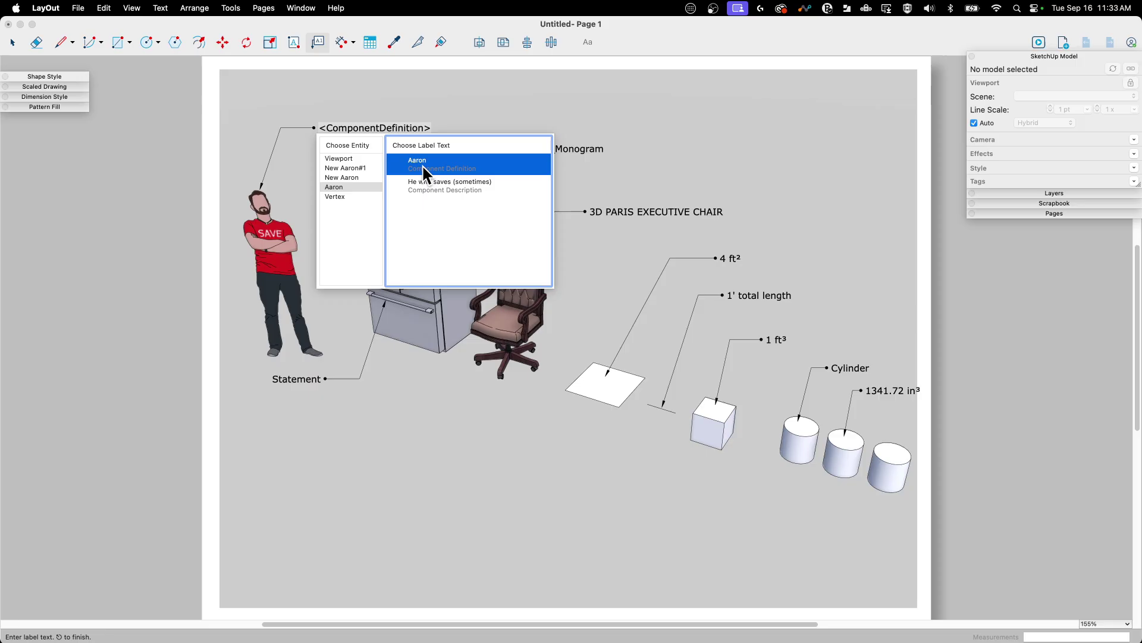
left_click(573, 150)
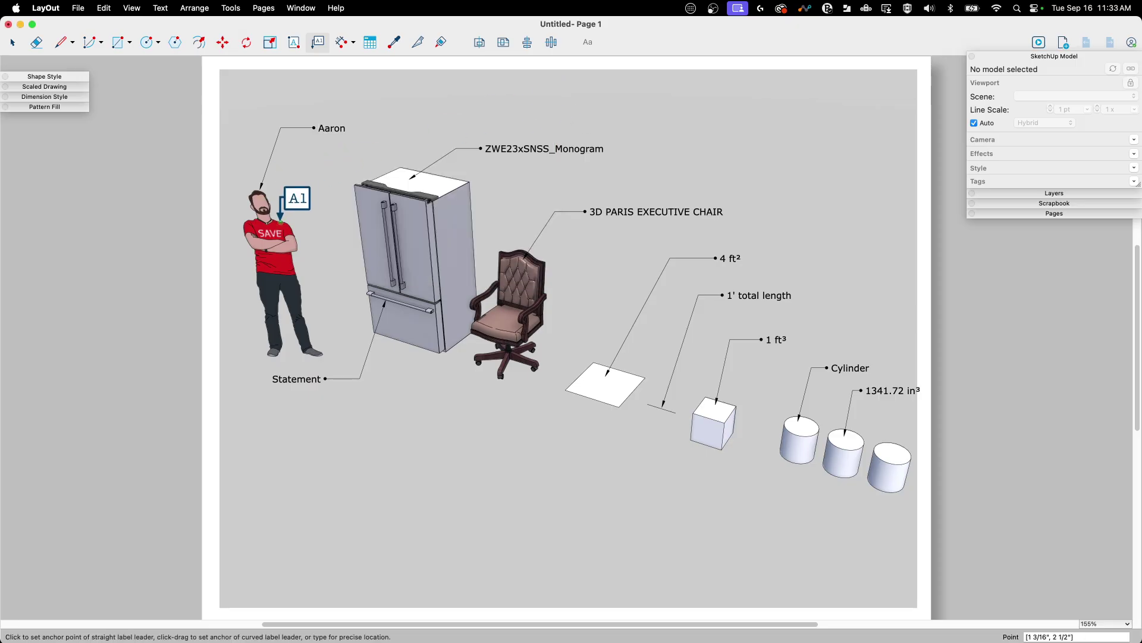
Step: Add a second label from his shirt showing the description 'He who saves (sometimes)'
left_click(282, 219)
left_click(302, 153)
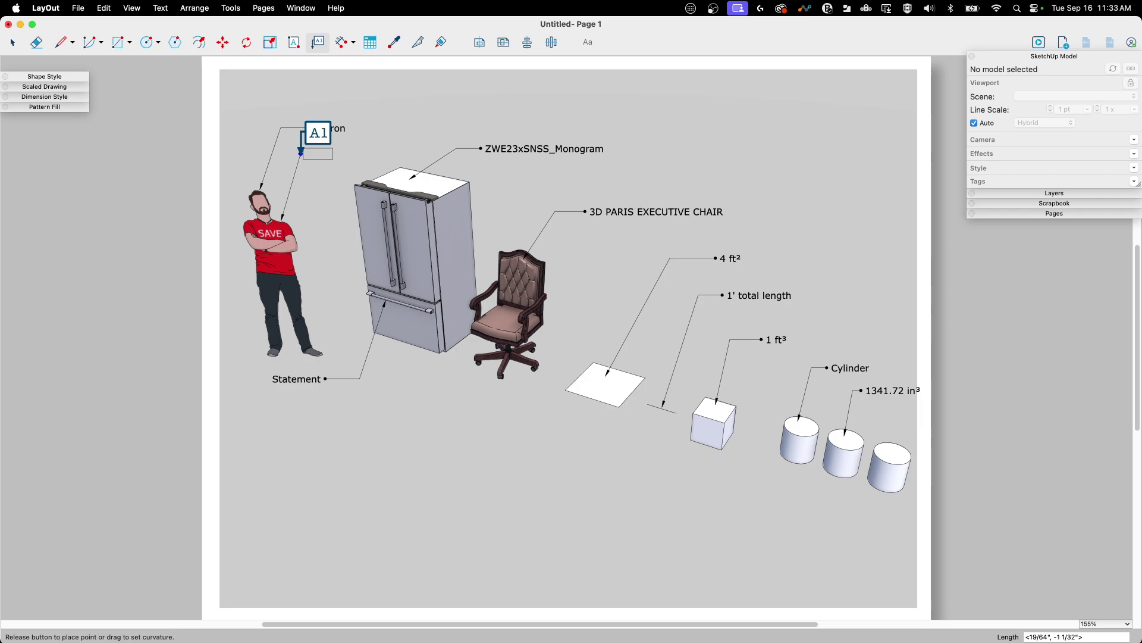
double_click(318, 153)
left_click(328, 165)
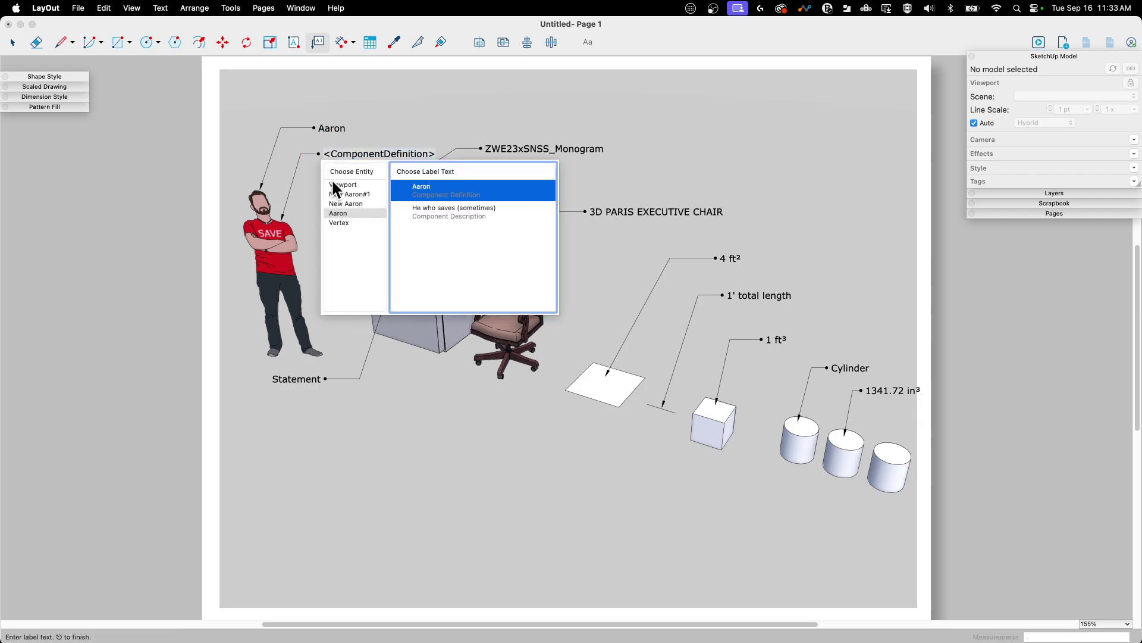
left_click(452, 211)
left_click(521, 112)
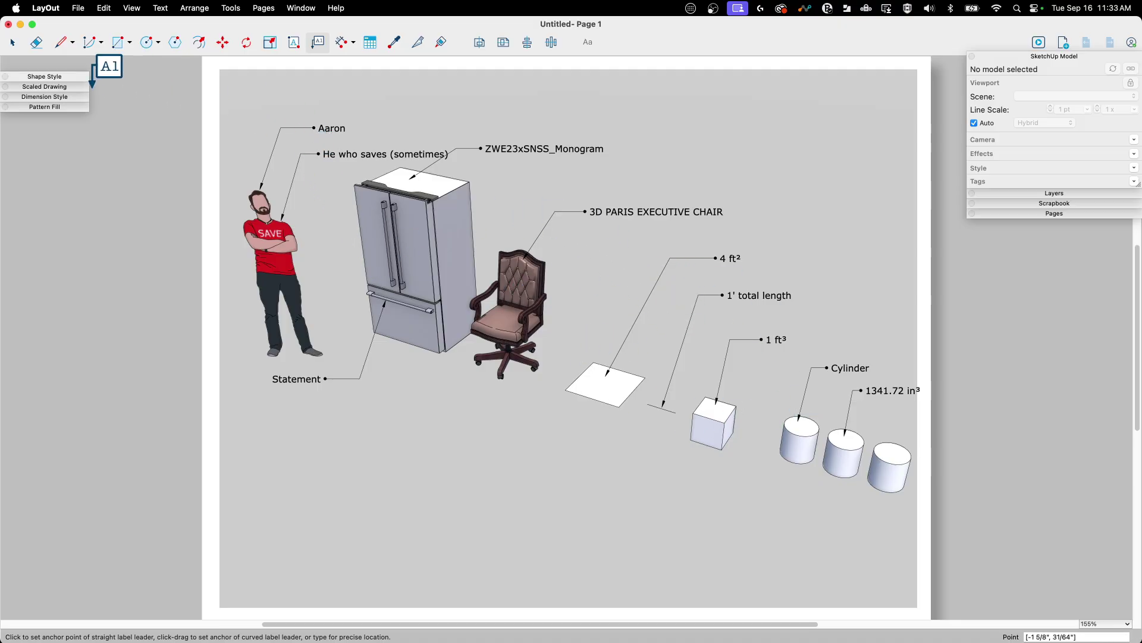
left_click(12, 42)
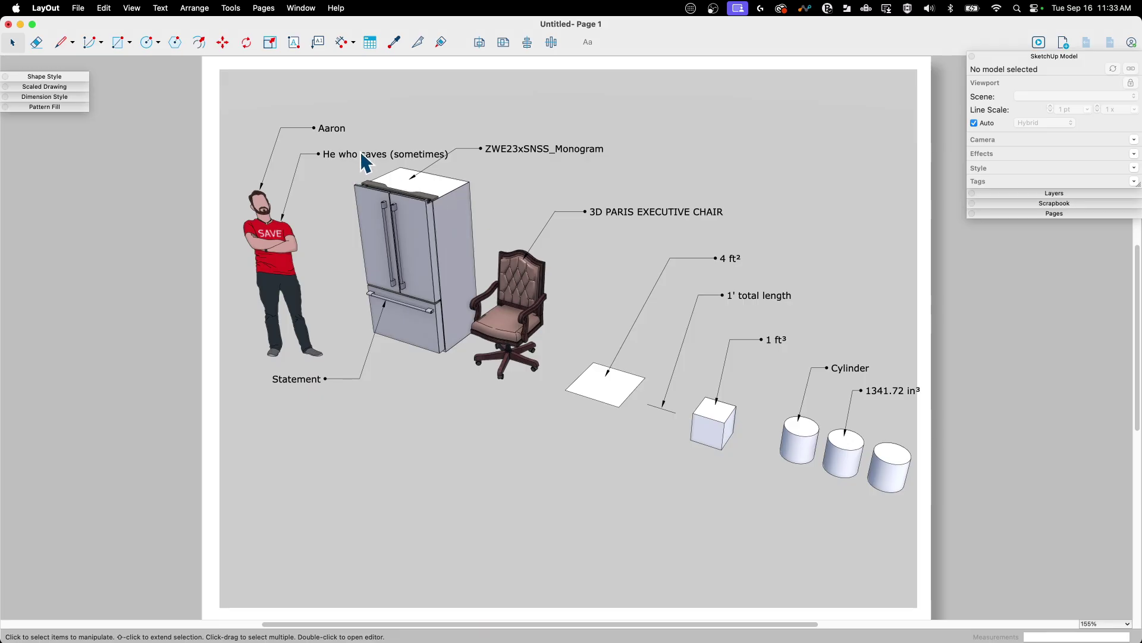
double_click(541, 149)
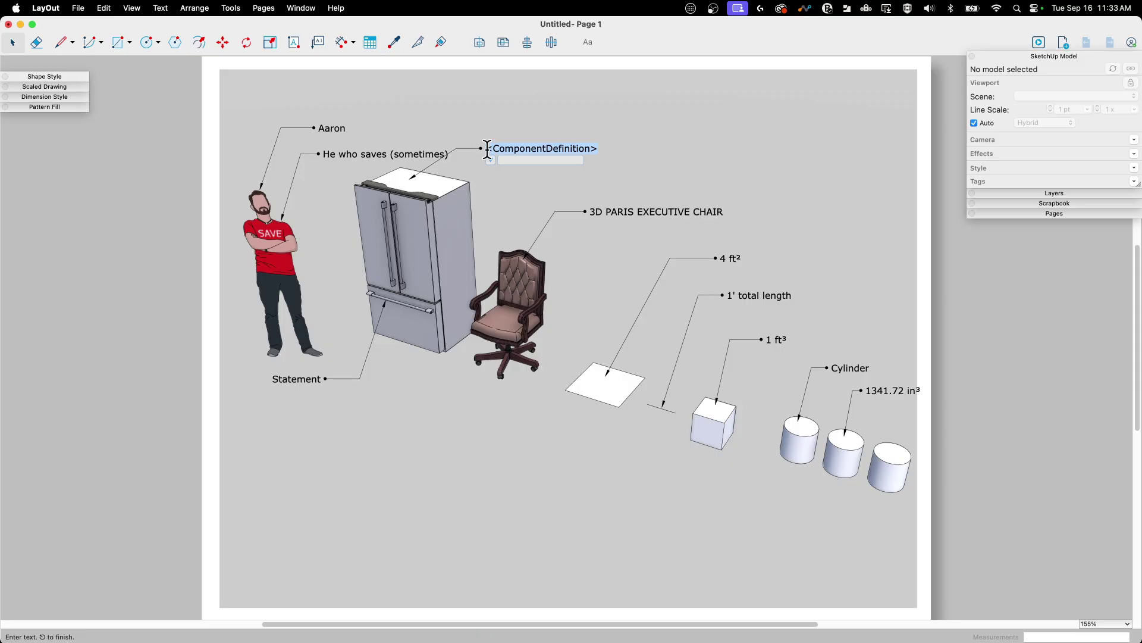
left_click_drag(488, 149, 517, 156)
left_click(641, 124)
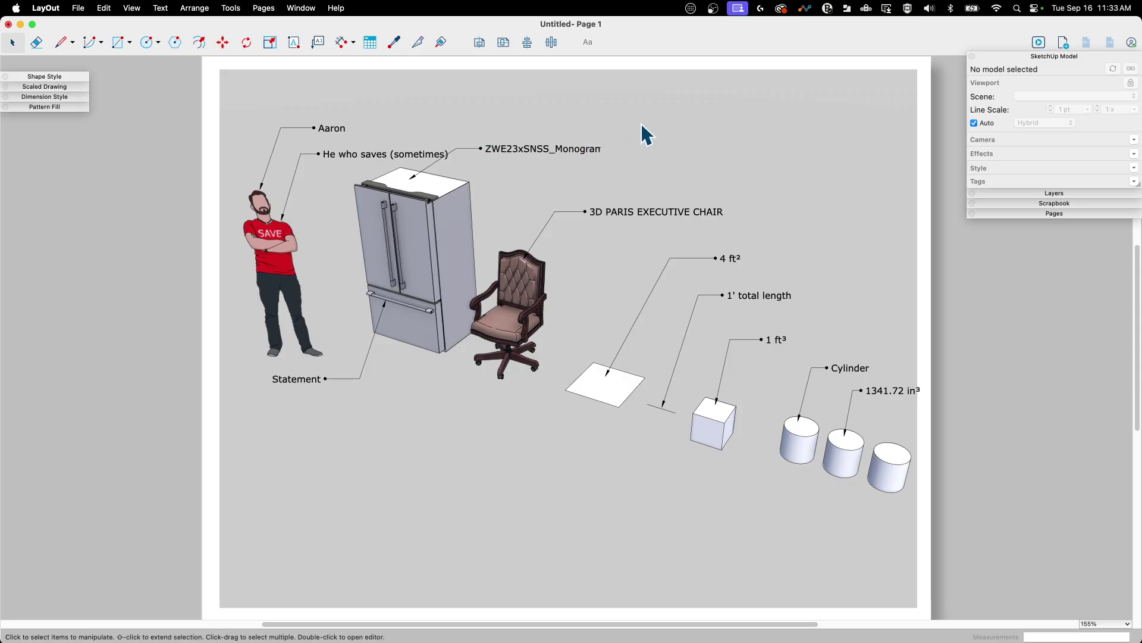
left_click(583, 149)
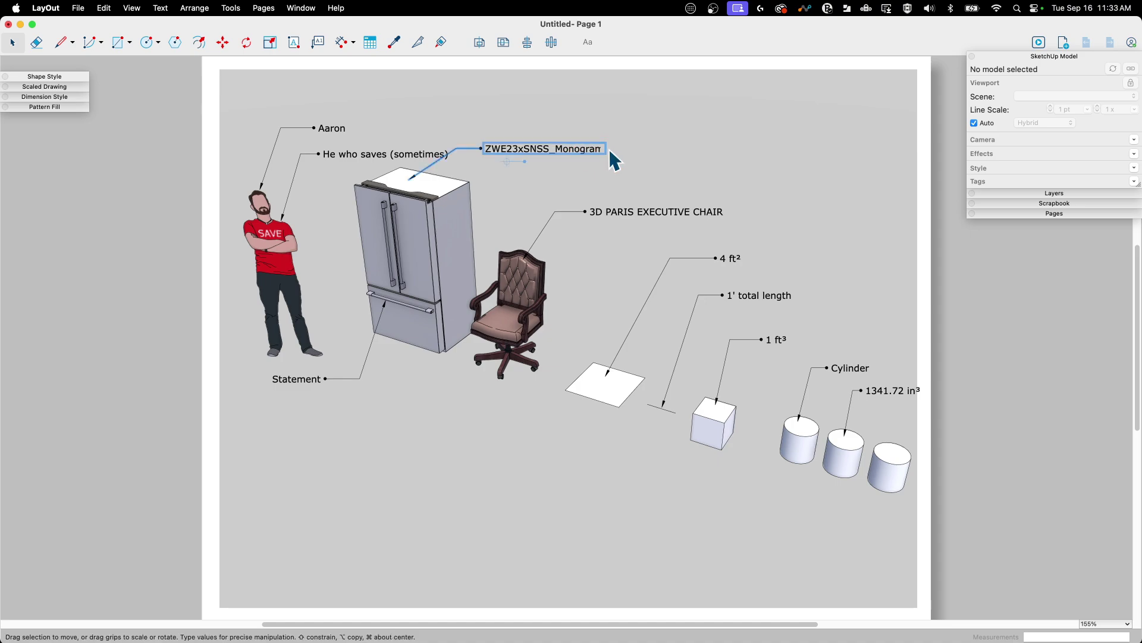
left_click(645, 119)
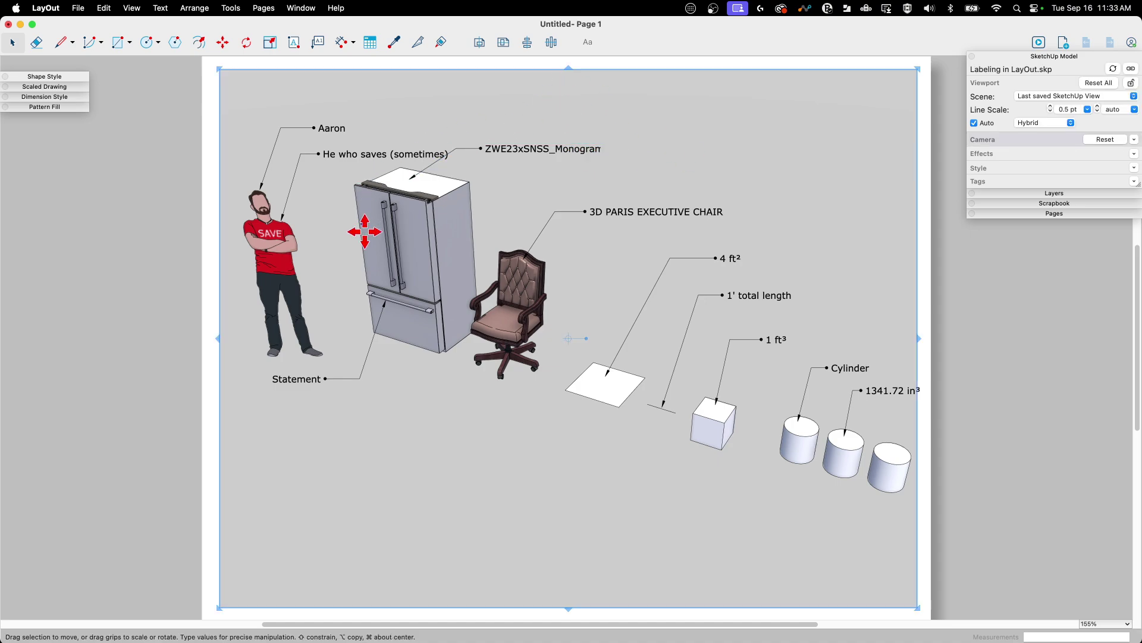